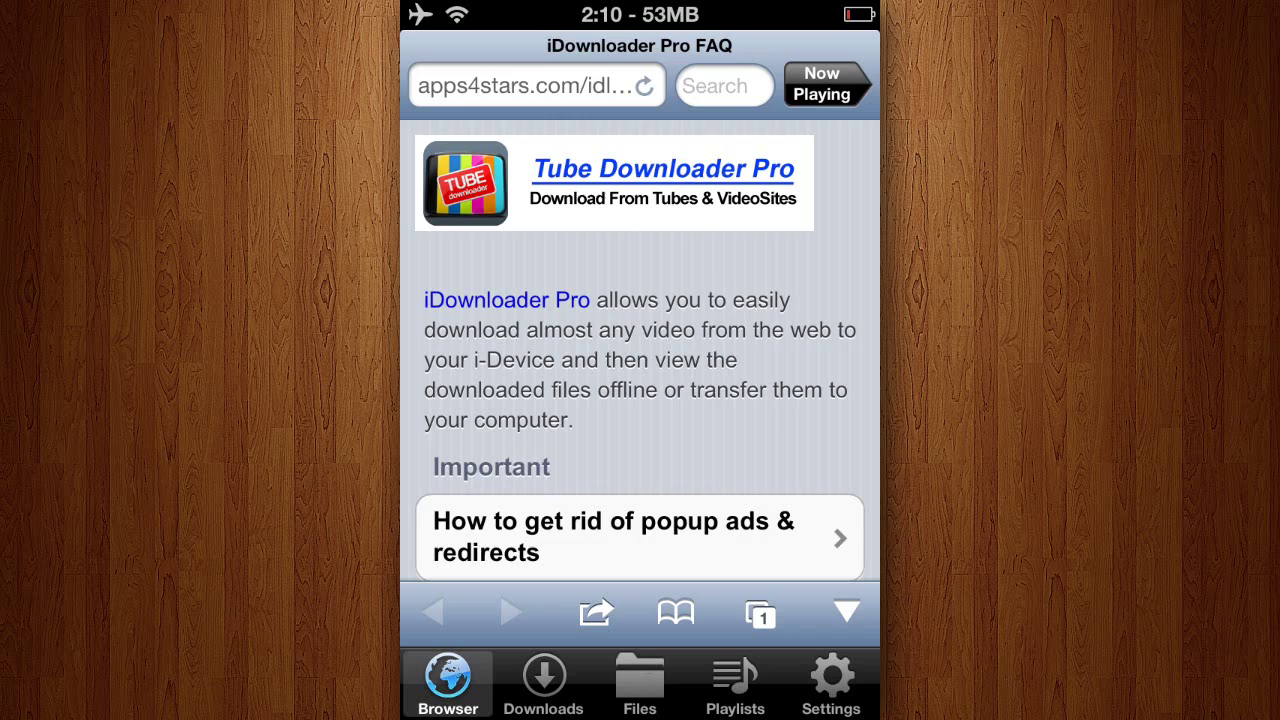
Scroll the FAQ page down to its Download section of how-to questions
scroll(640, 350, "down", 5)
scroll(640, 350, "up", 2)
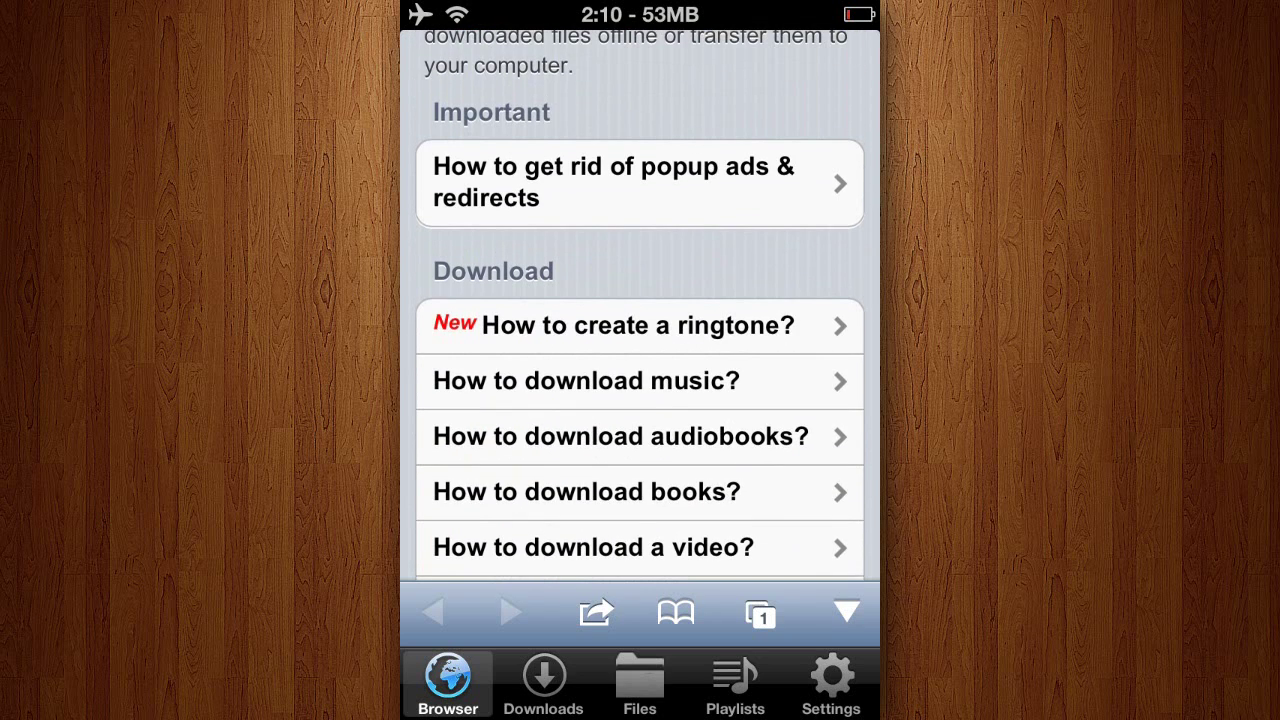
scroll(640, 350, "down", 2)
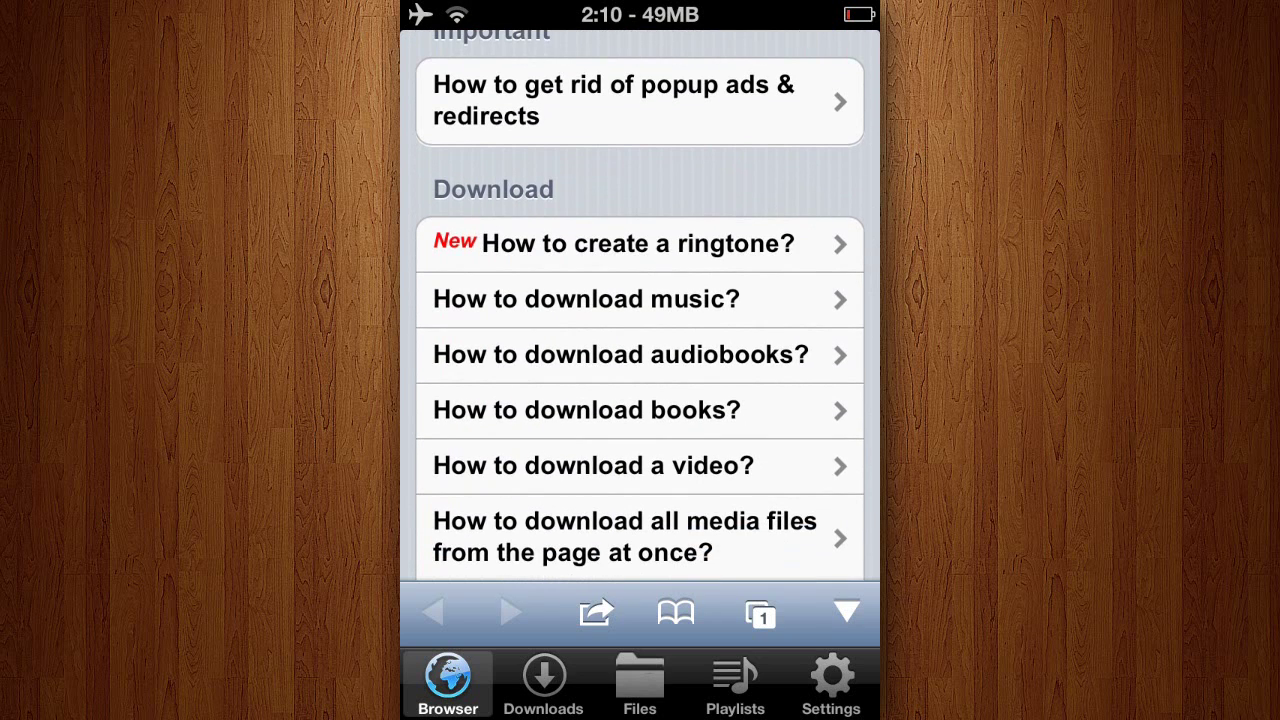
Open the FAQ answer 'How to download music?'
left_click(586, 299)
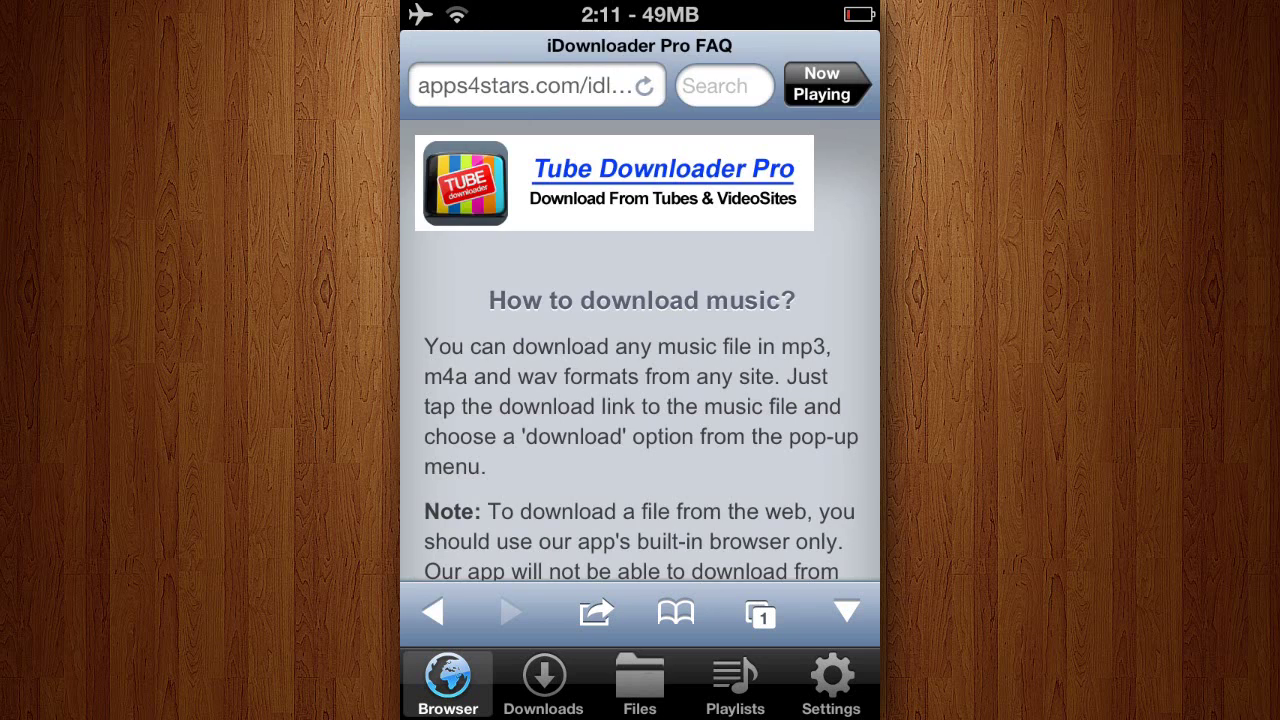
scroll(640, 400, "down", 1)
scroll(640, 400, "down", 5)
scroll(640, 400, "down", 5)
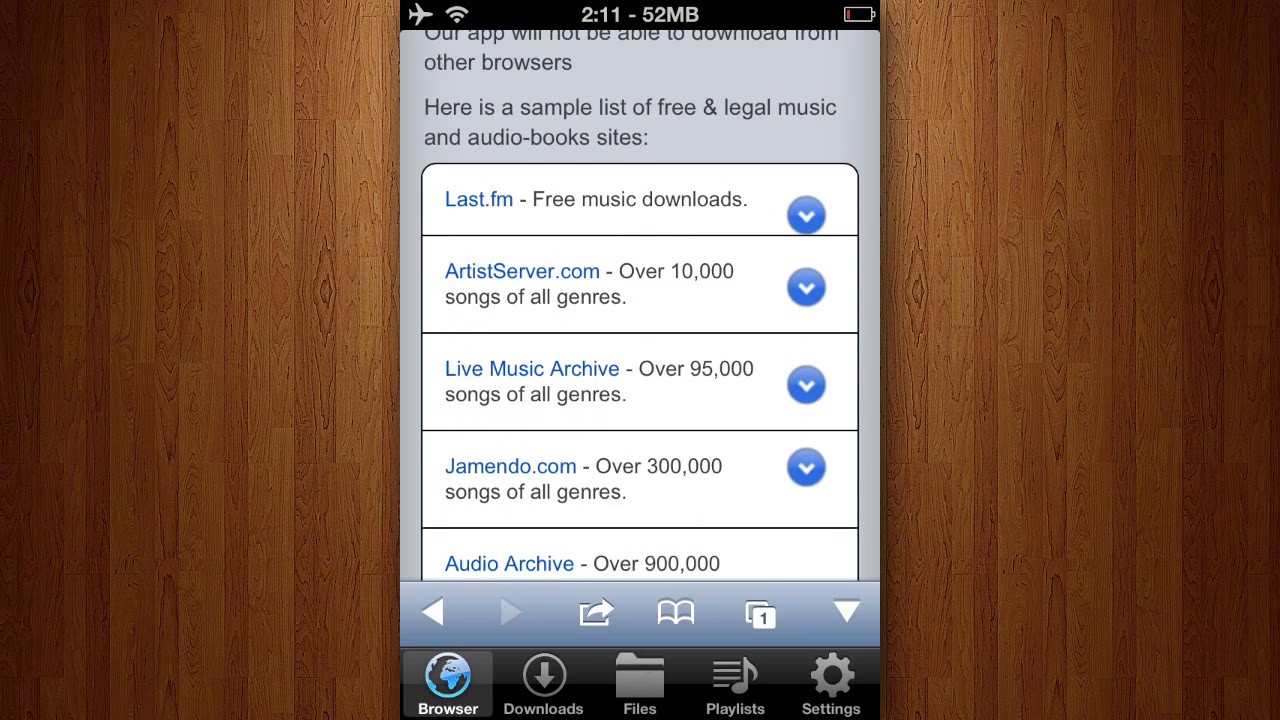
scroll(640, 350, "down", 3)
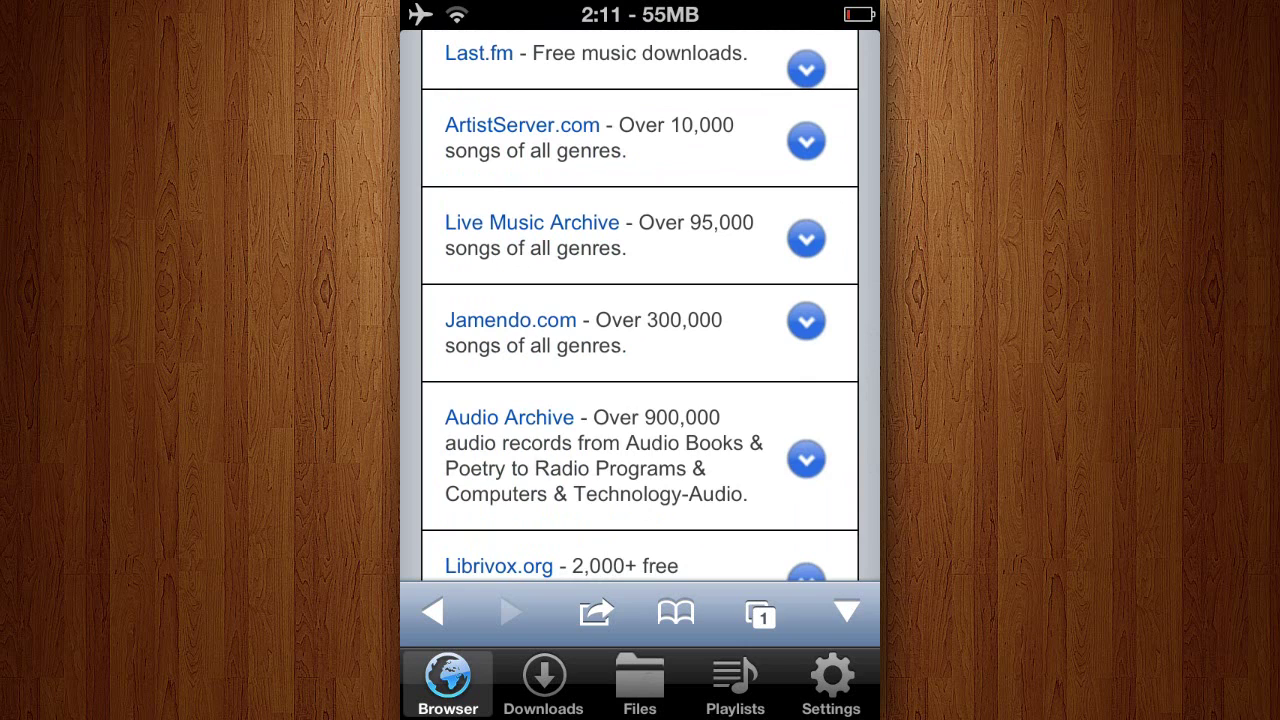
Browse the answer's list of free, legal music sites such as Last.fm and Jamendo
scroll(640, 300, "down", 2)
scroll(640, 300, "up", 3)
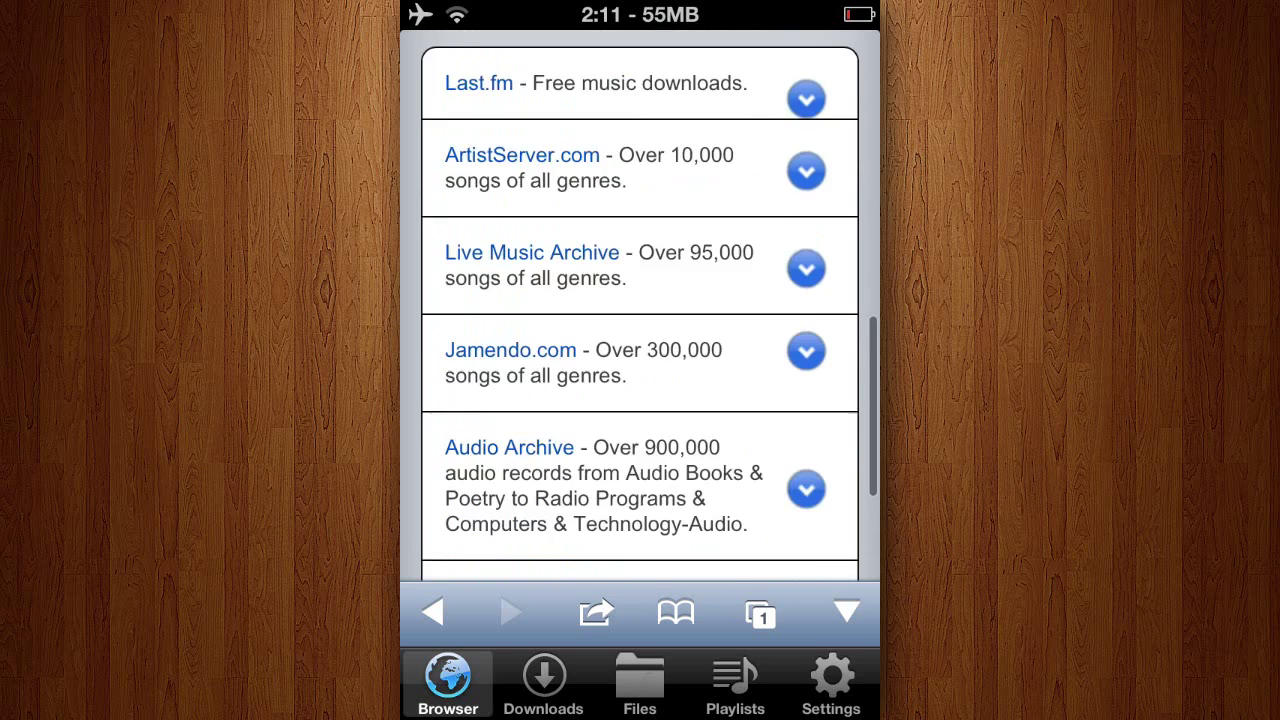
scroll(640, 300, "down", 5)
scroll(640, 300, "down", 2)
scroll(640, 300, "down", 1)
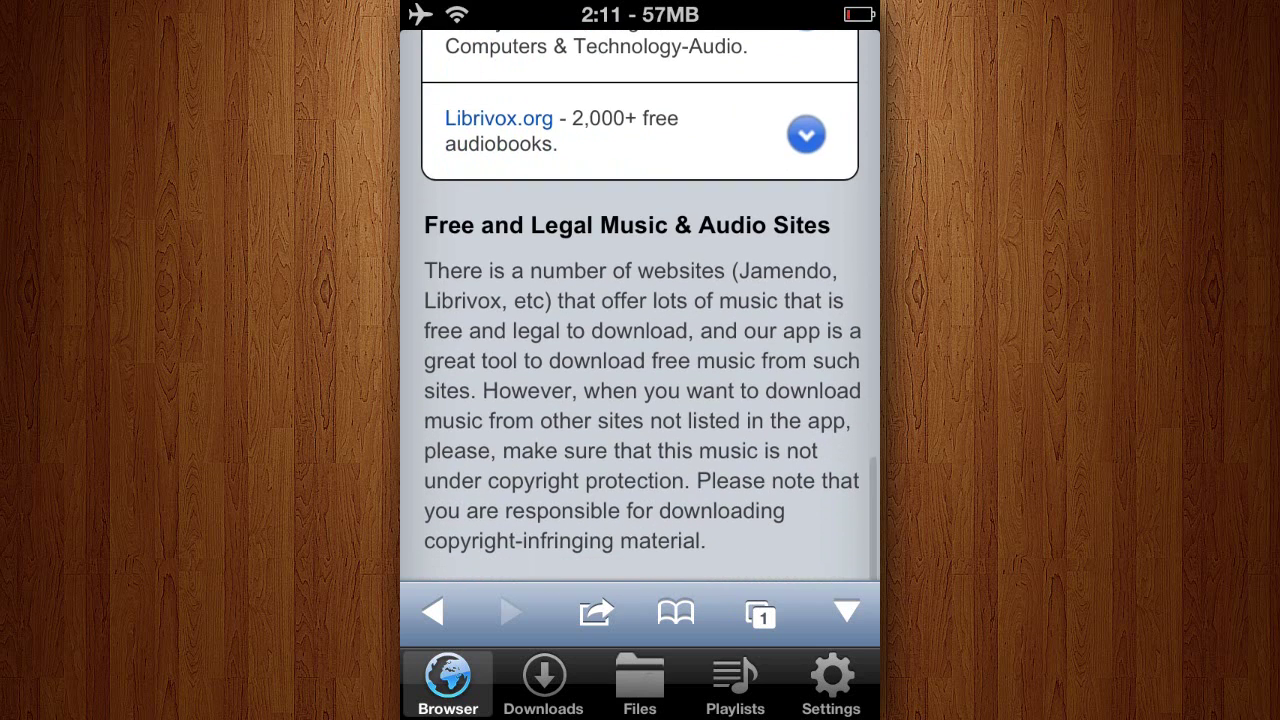
scroll(640, 300, "down", 1)
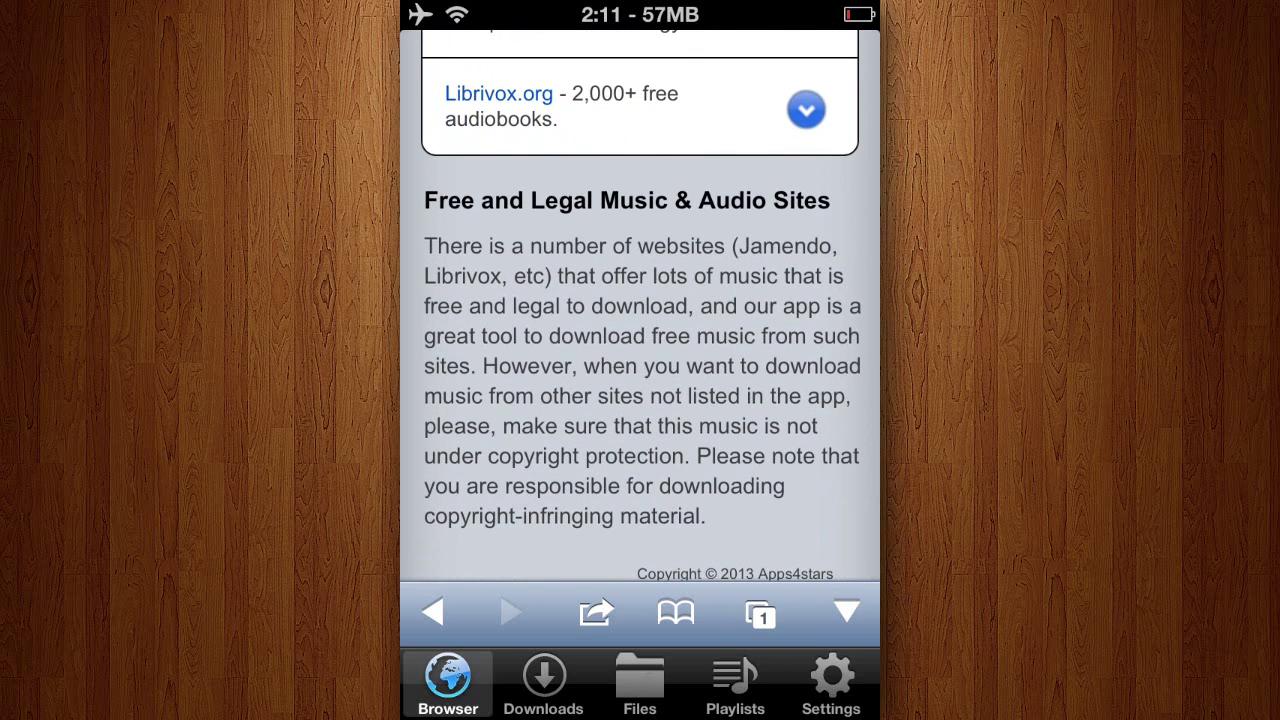
scroll(649, 319, "down", 2)
scroll(640, 300, "up", 3)
scroll(640, 300, "up", 3)
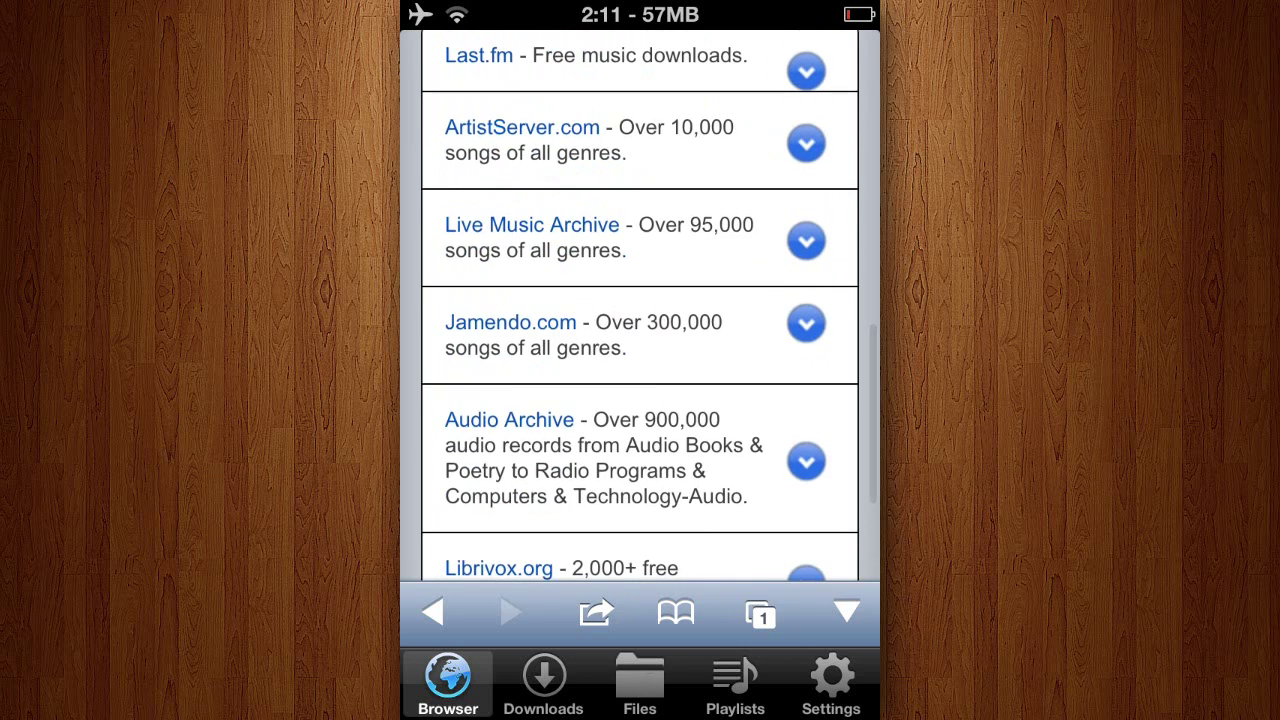
scroll(640, 300, "down", 3)
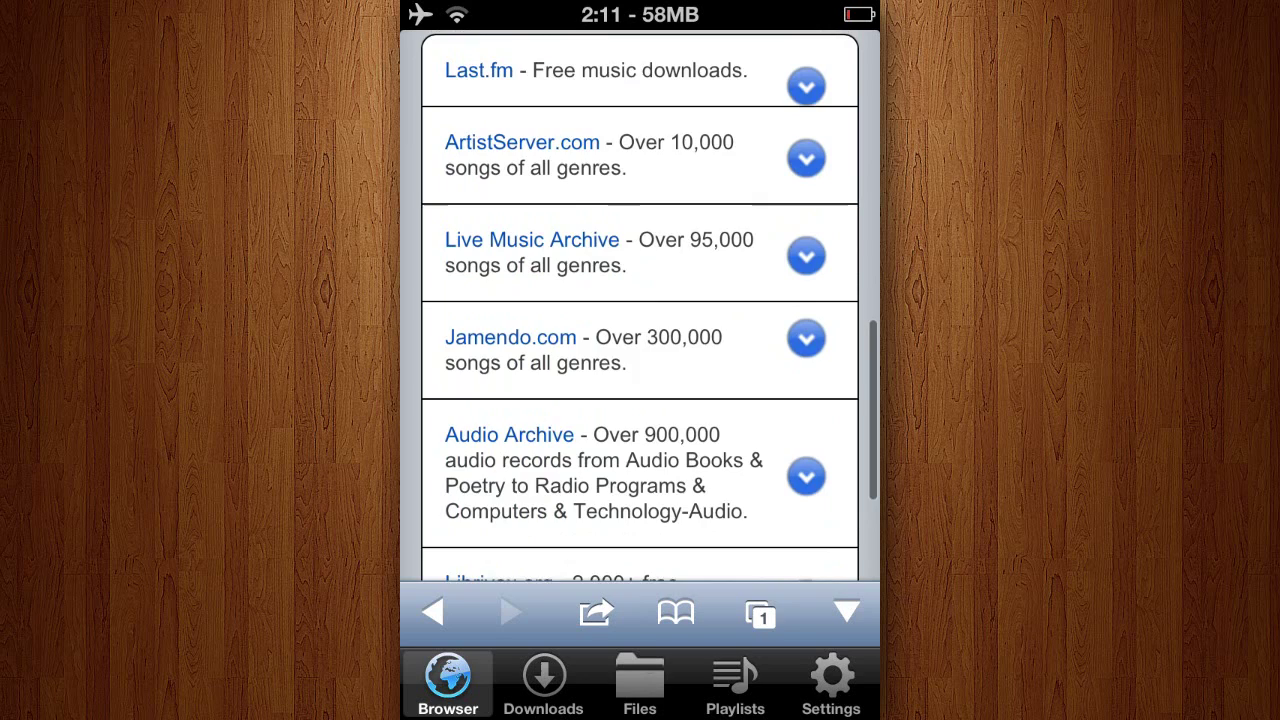
scroll(640, 300, "up", 2)
scroll(640, 300, "down", 4)
scroll(640, 300, "up", 2)
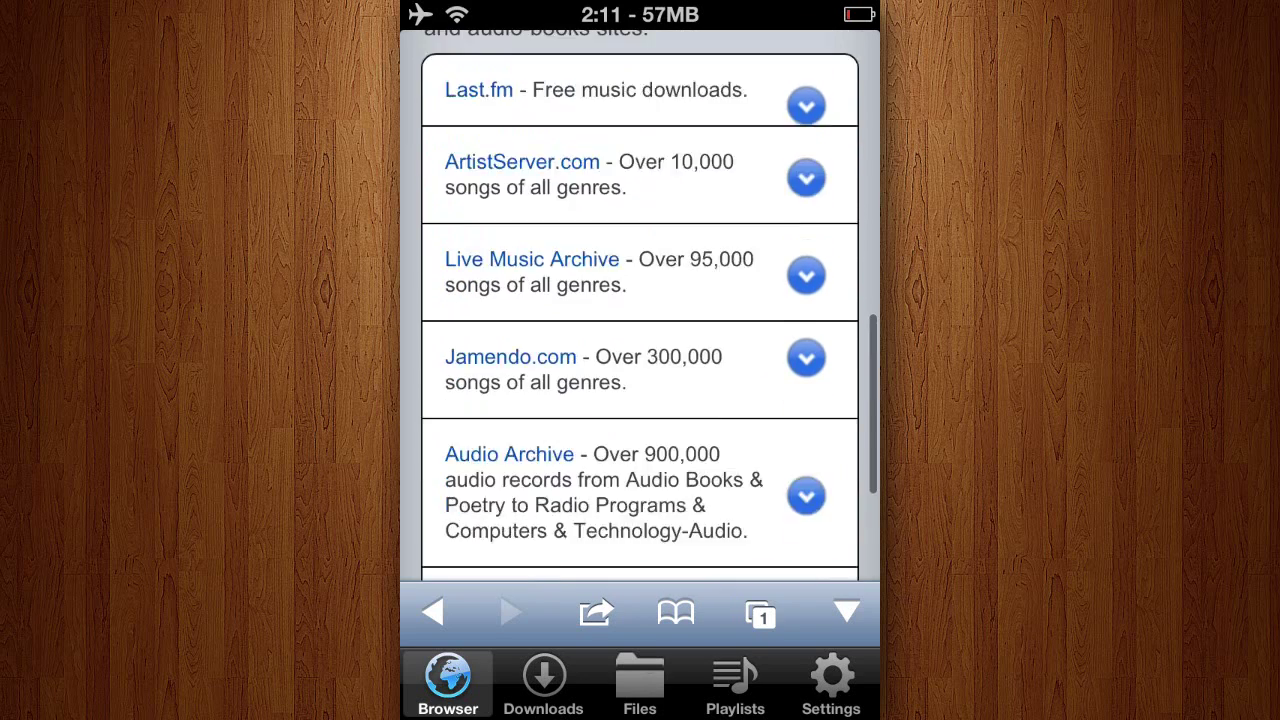
scroll(640, 300, "down", 3)
scroll(640, 300, "up", 3)
scroll(640, 300, "down", 3)
scroll(640, 300, "up", 4)
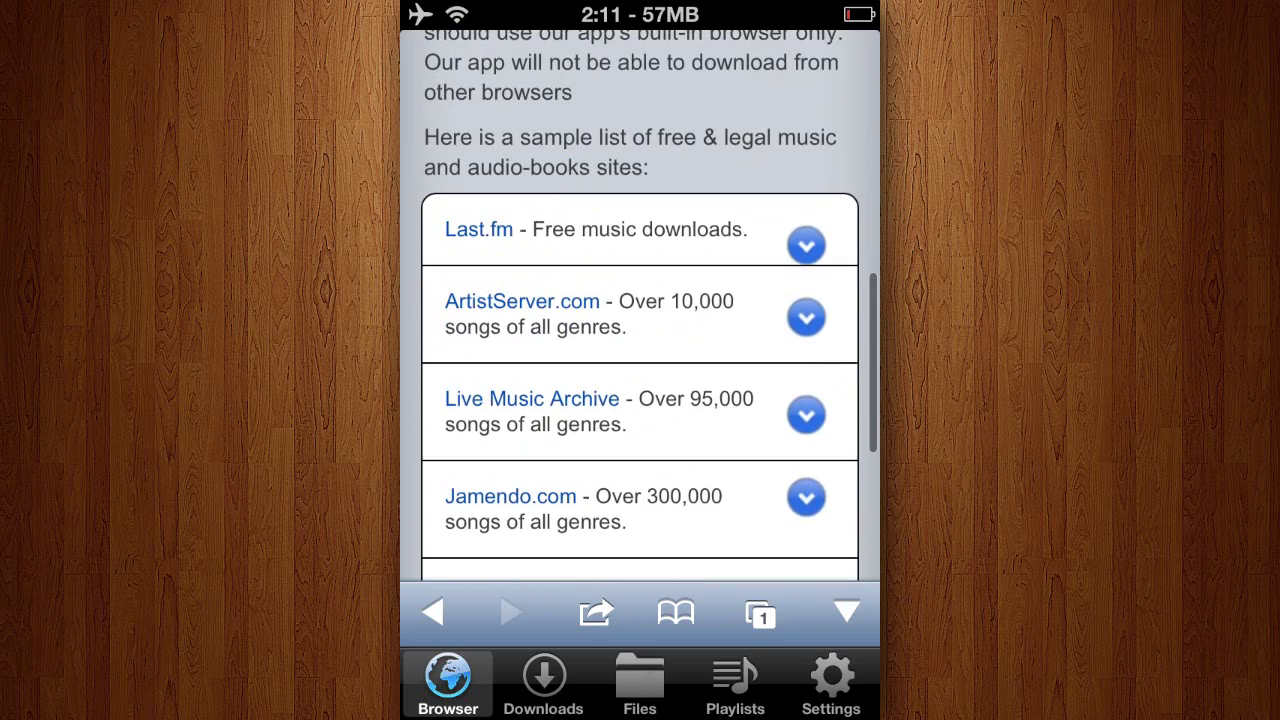
scroll(640, 300, "down", 3)
scroll(640, 300, "up", 2)
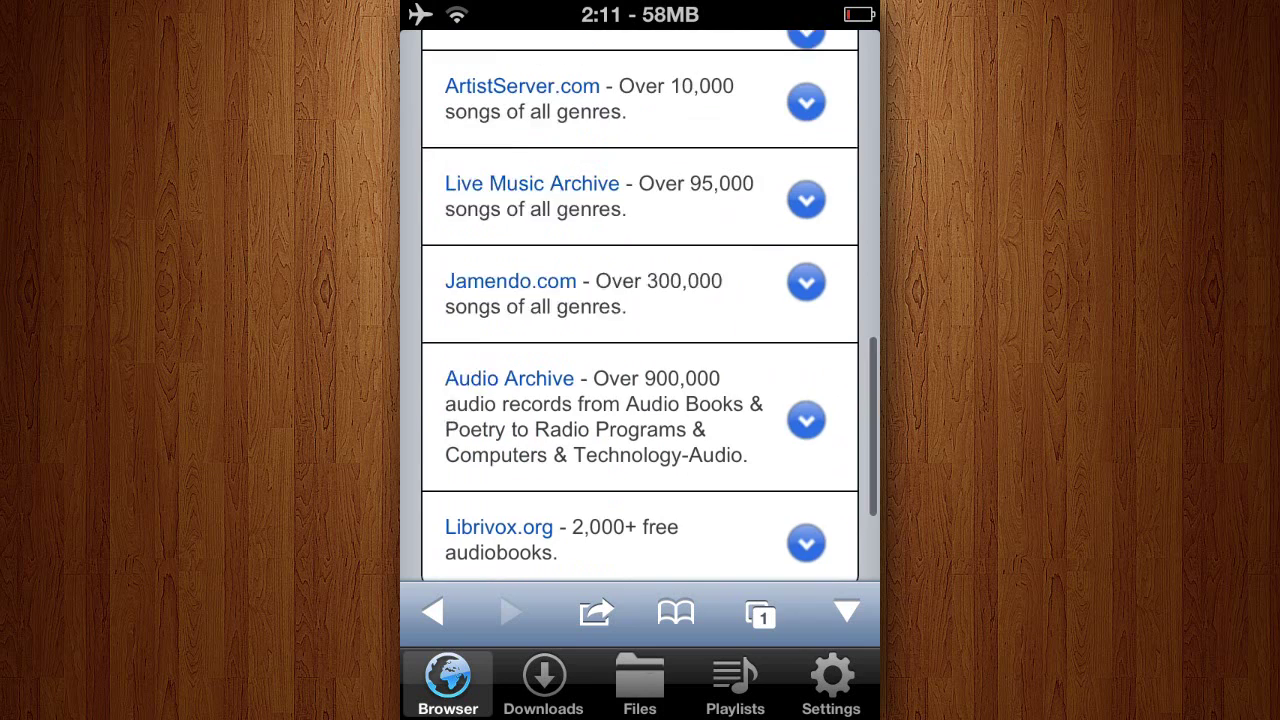
scroll(640, 300, "down", 1)
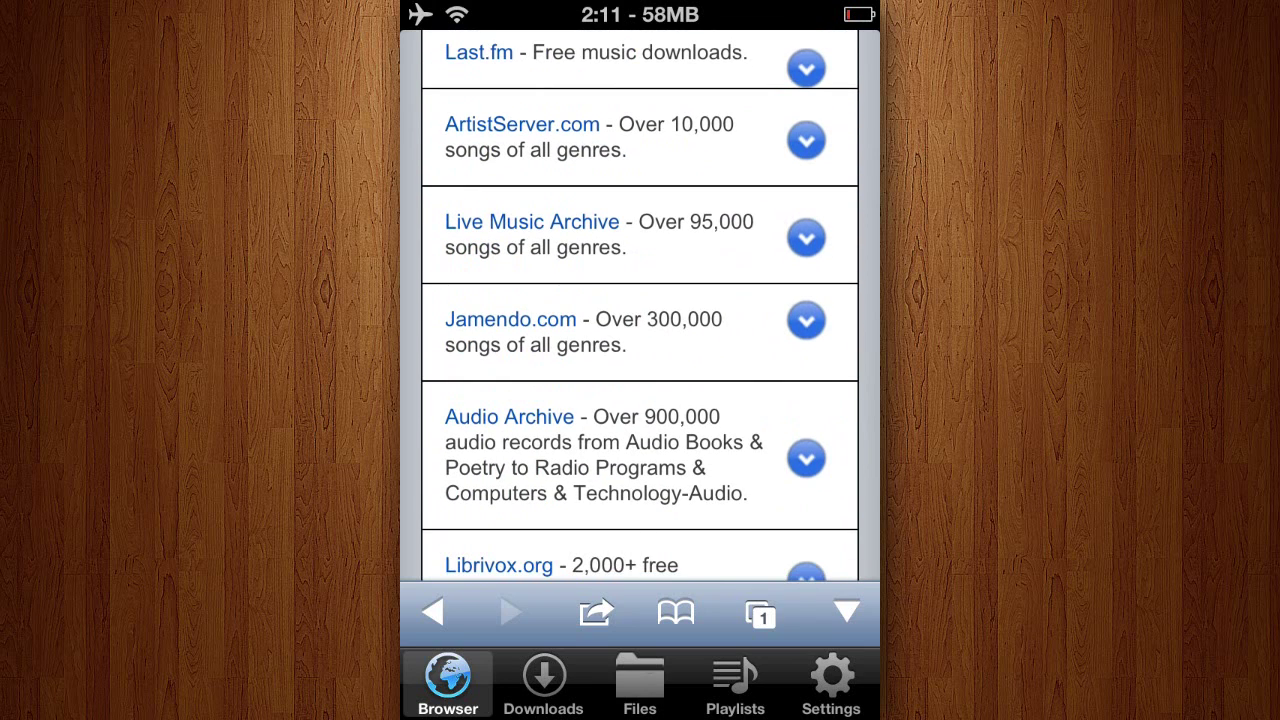
Go to Last.fm's free MP3 downloads and zoom into the All MP3 Downloads list
left_click(479, 52)
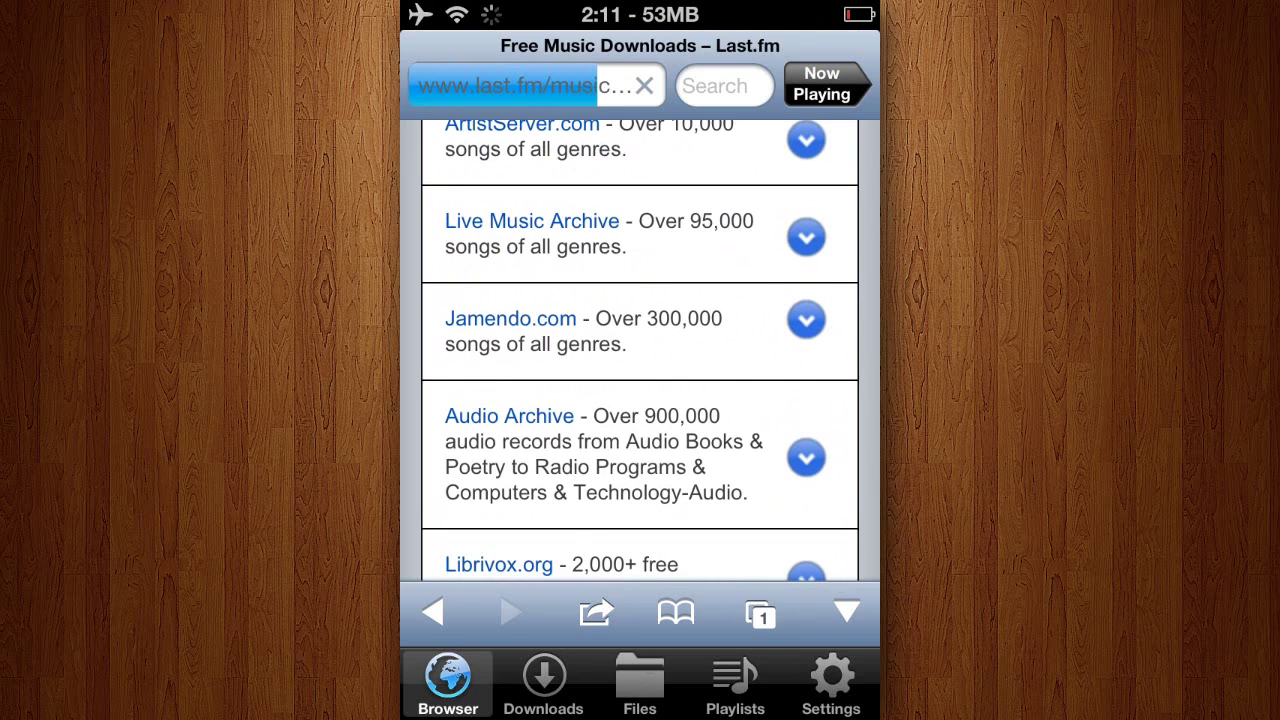
scroll(640, 350, "up", 5)
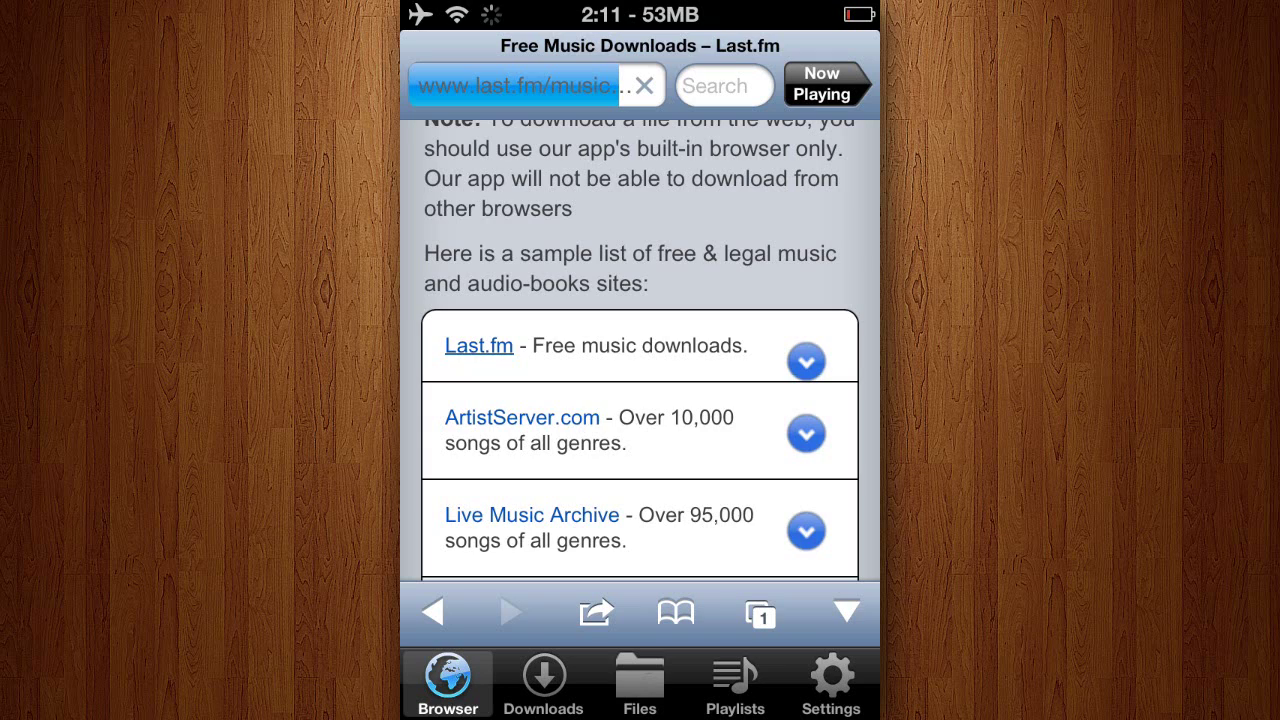
scroll(640, 350, "down", 2)
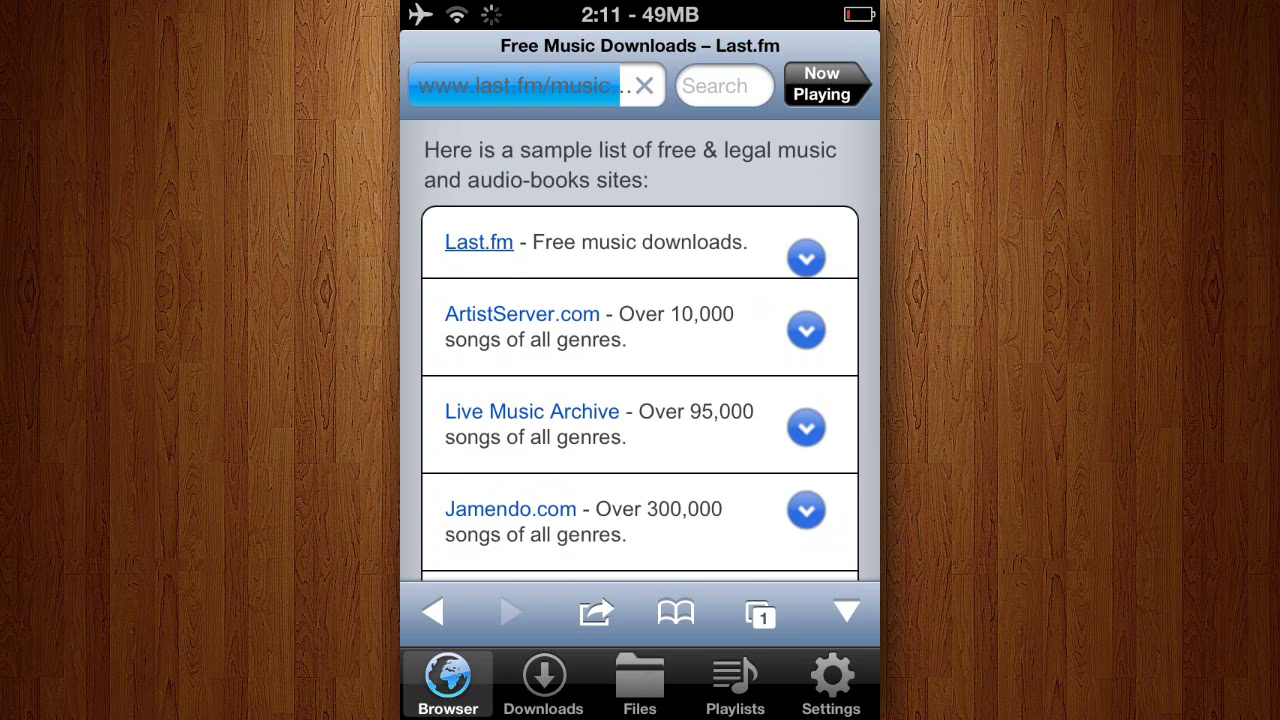
double_click(588, 360)
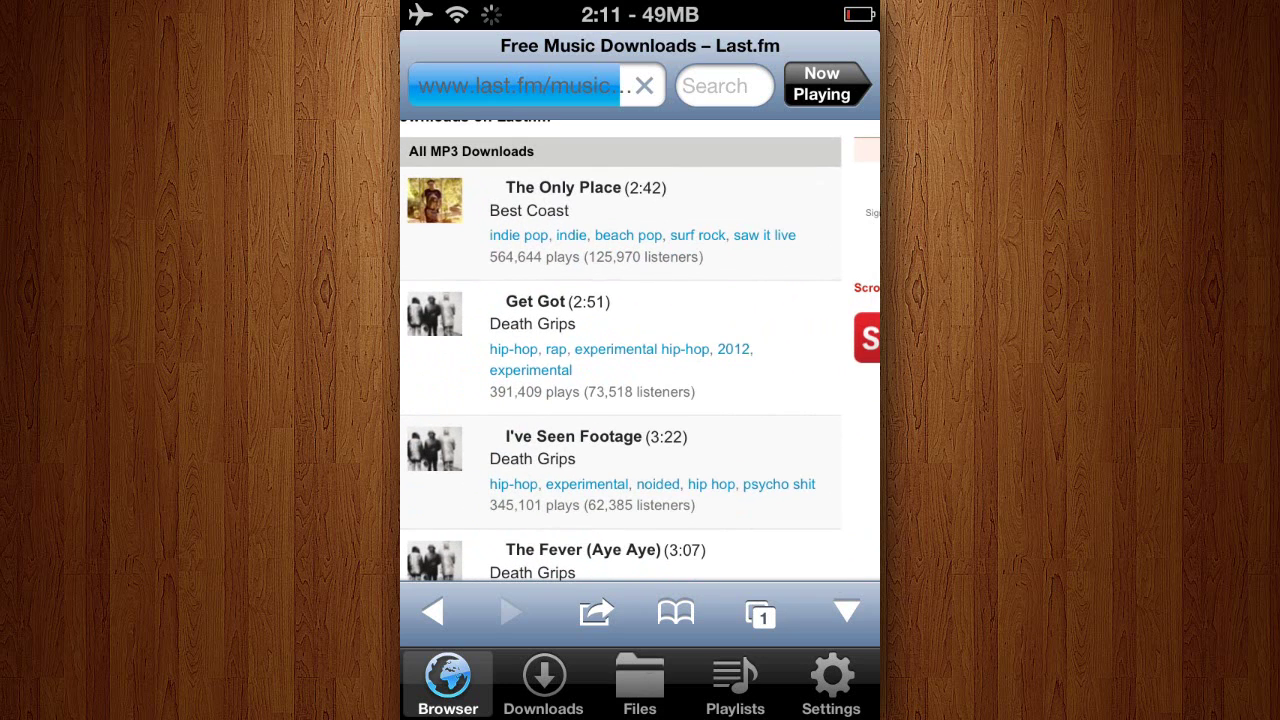
scroll(804, 209, "up", 3)
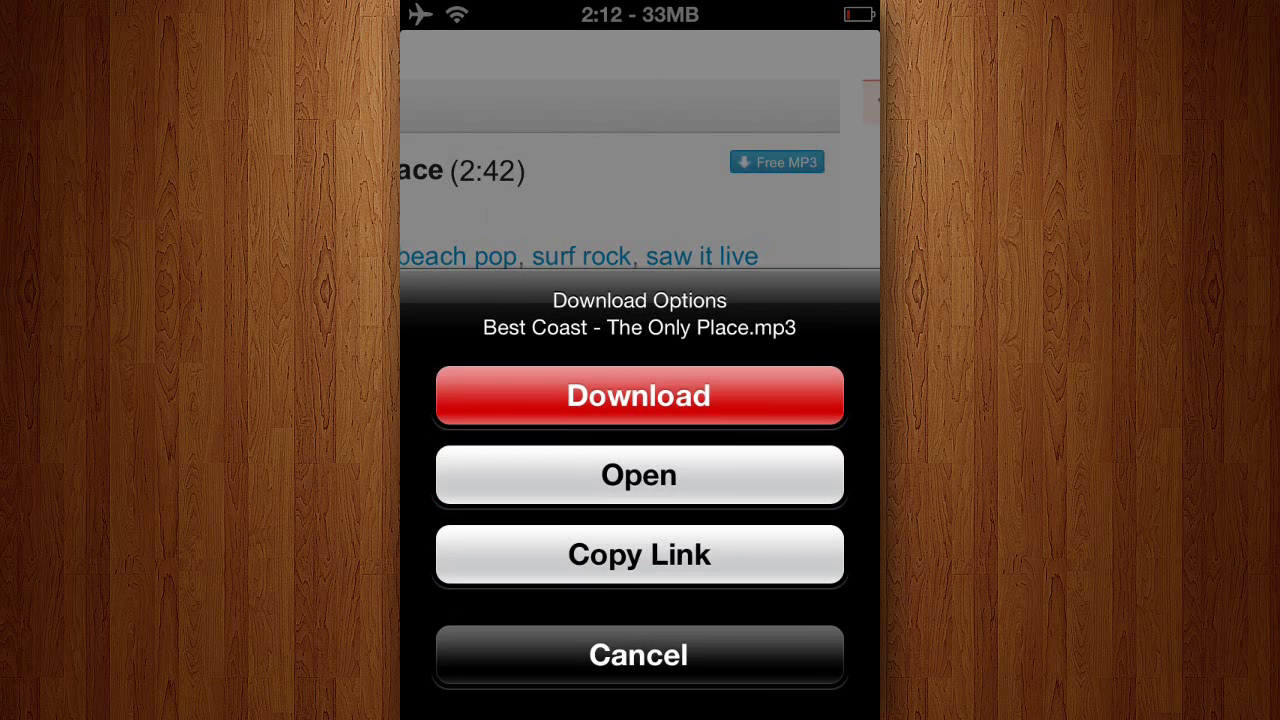
Download Best Coast - The Only Place.mp3 into the Files folder, accepting the rename notice
left_click(639, 396)
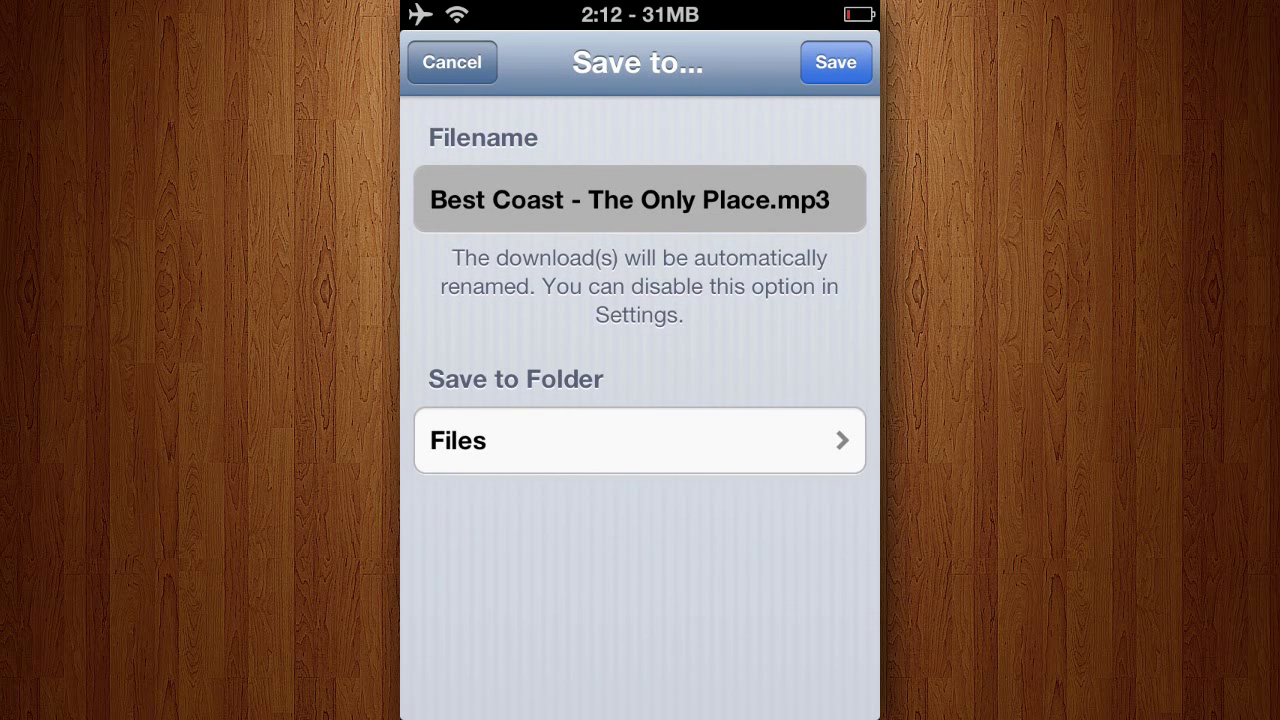
left_click(836, 62)
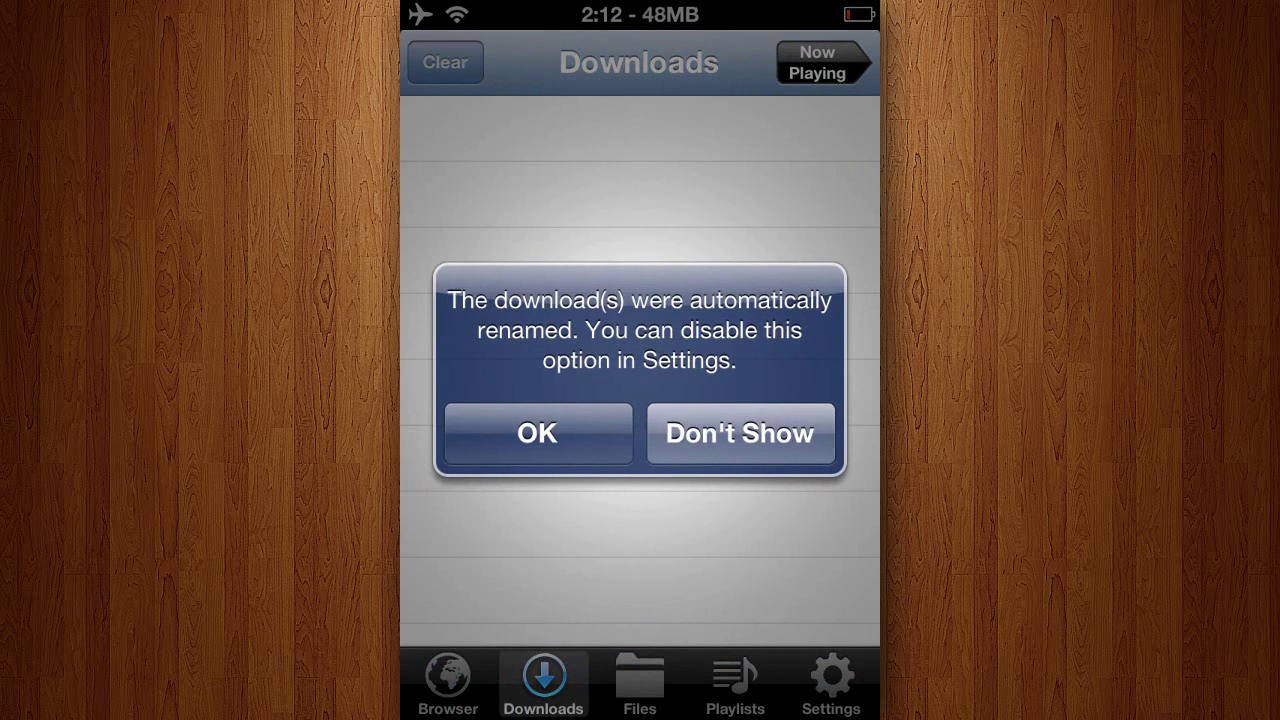
left_click(537, 433)
Close the Now Playing player and view the saved files list
left_click(817, 62)
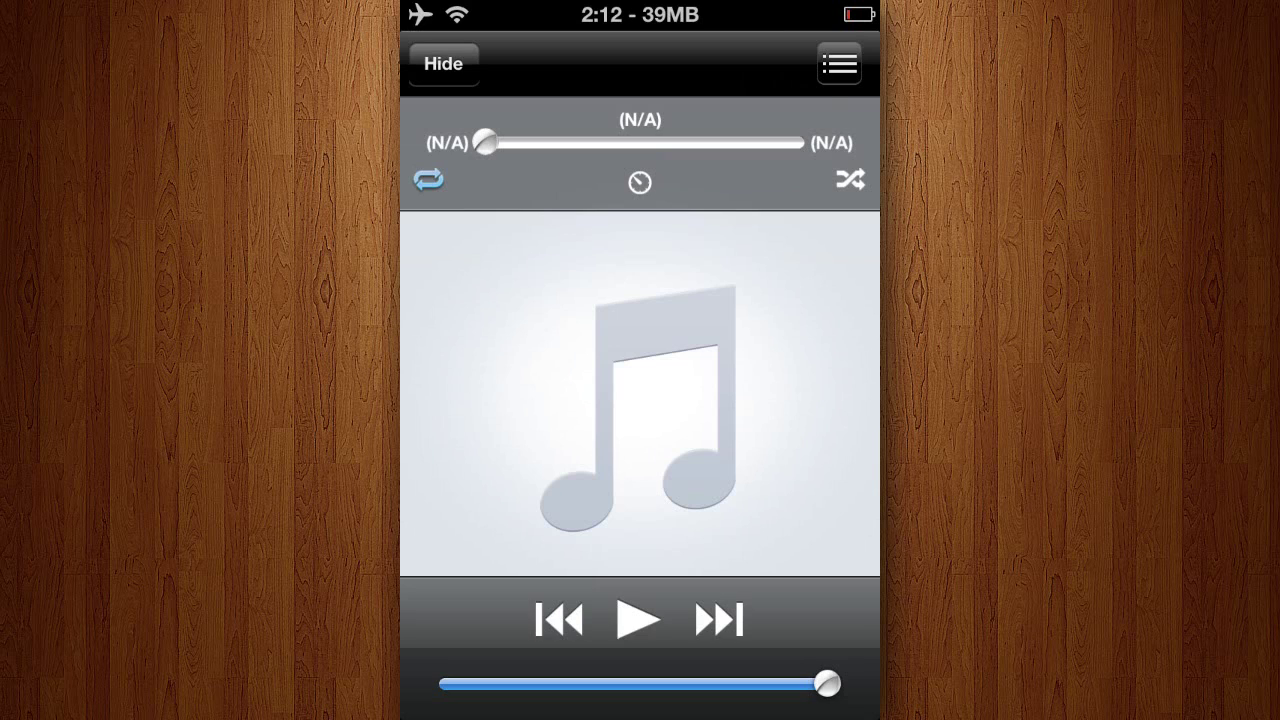
left_click(443, 63)
left_click(640, 683)
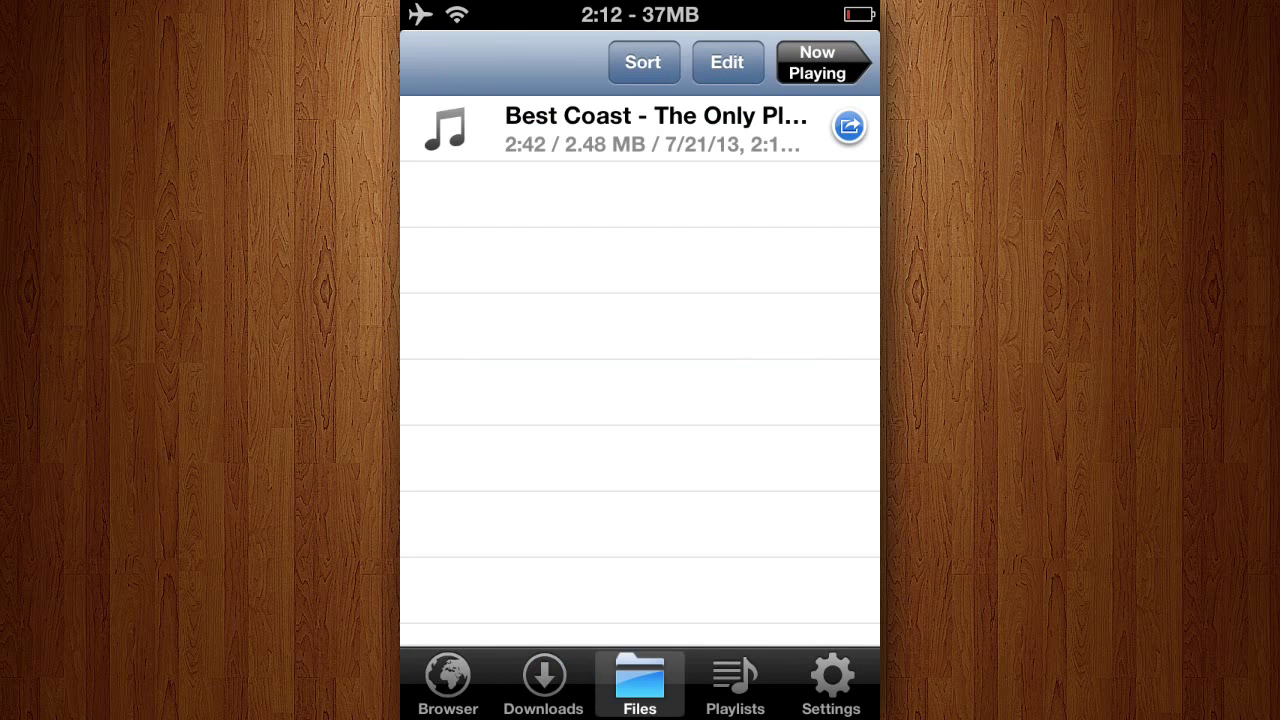
scroll(640, 365, "up", 2)
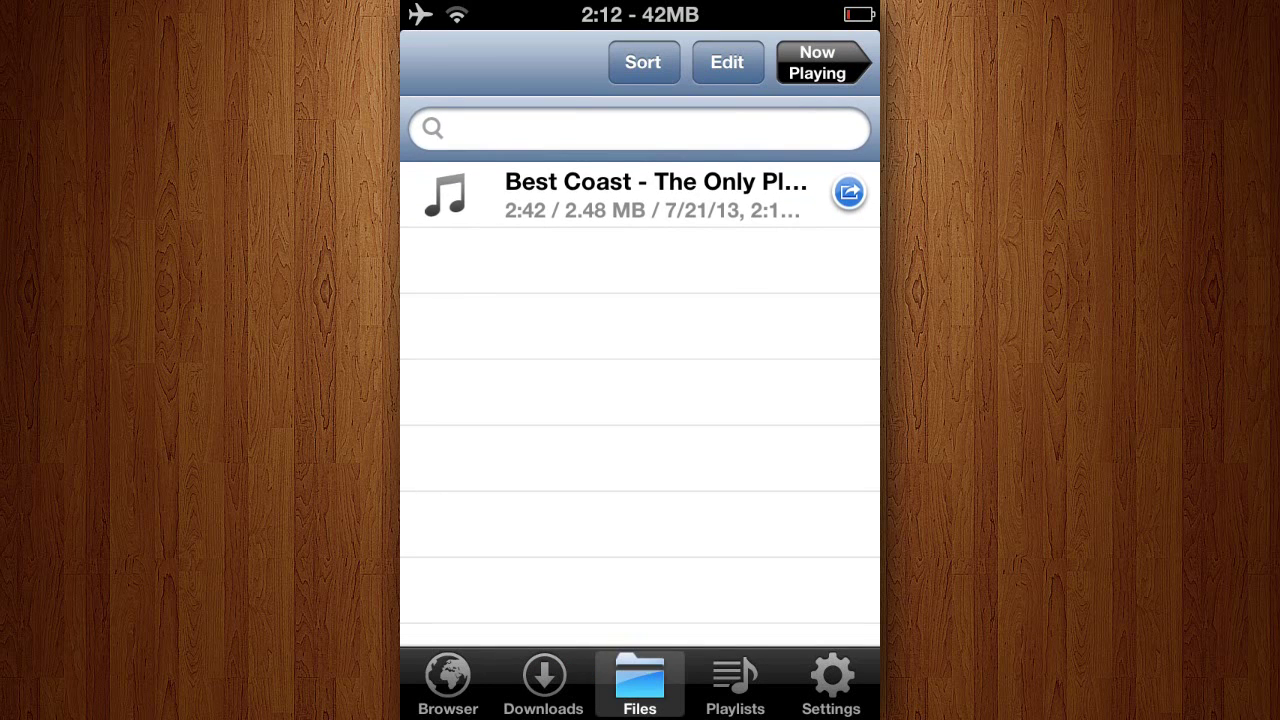
scroll(640, 365, "down", 3)
scroll(640, 365, "up", 3)
Add a Music playlist titled 'Rock' holding Best Coast's The Only Place
left_click(735, 683)
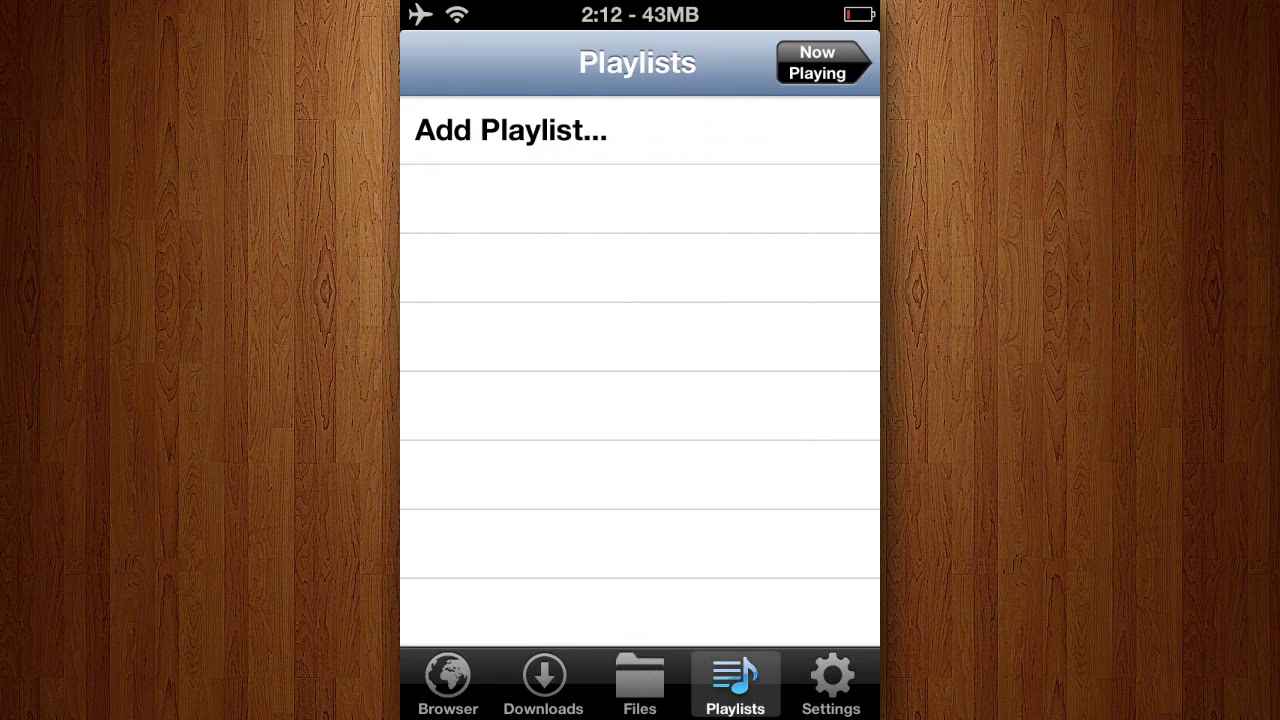
left_click(511, 130)
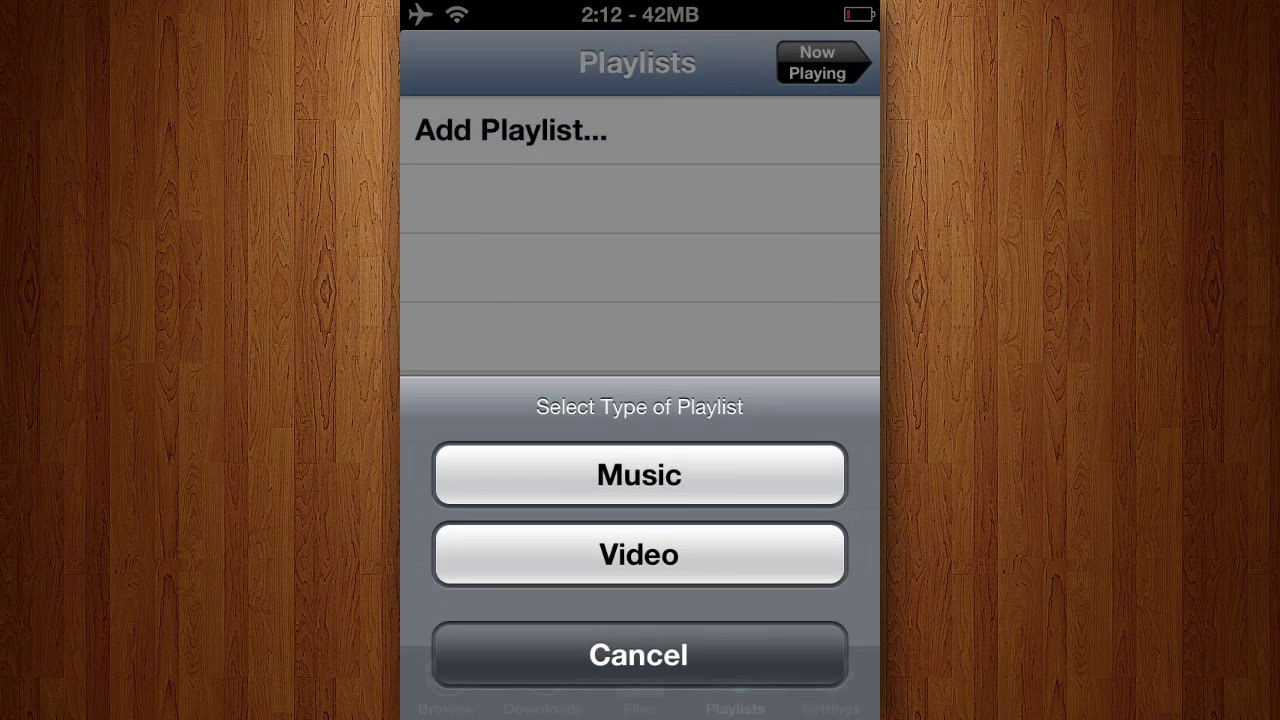
left_click(639, 475)
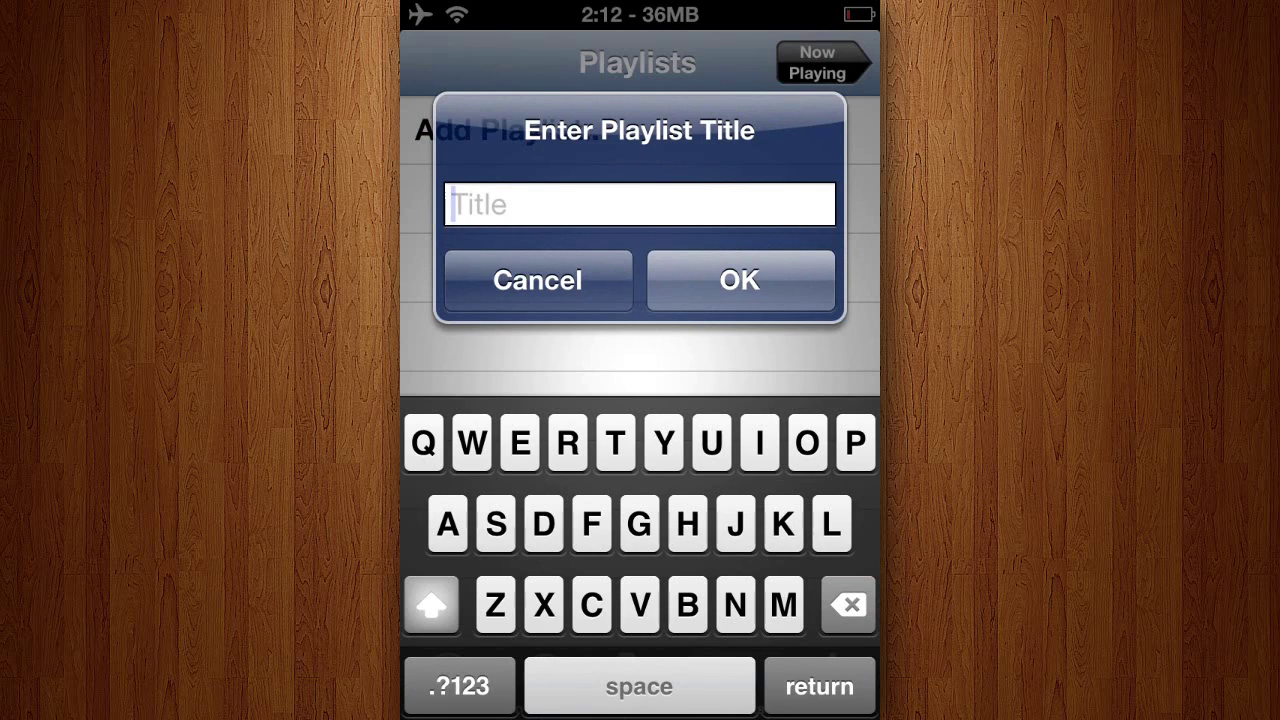
type("Ro")
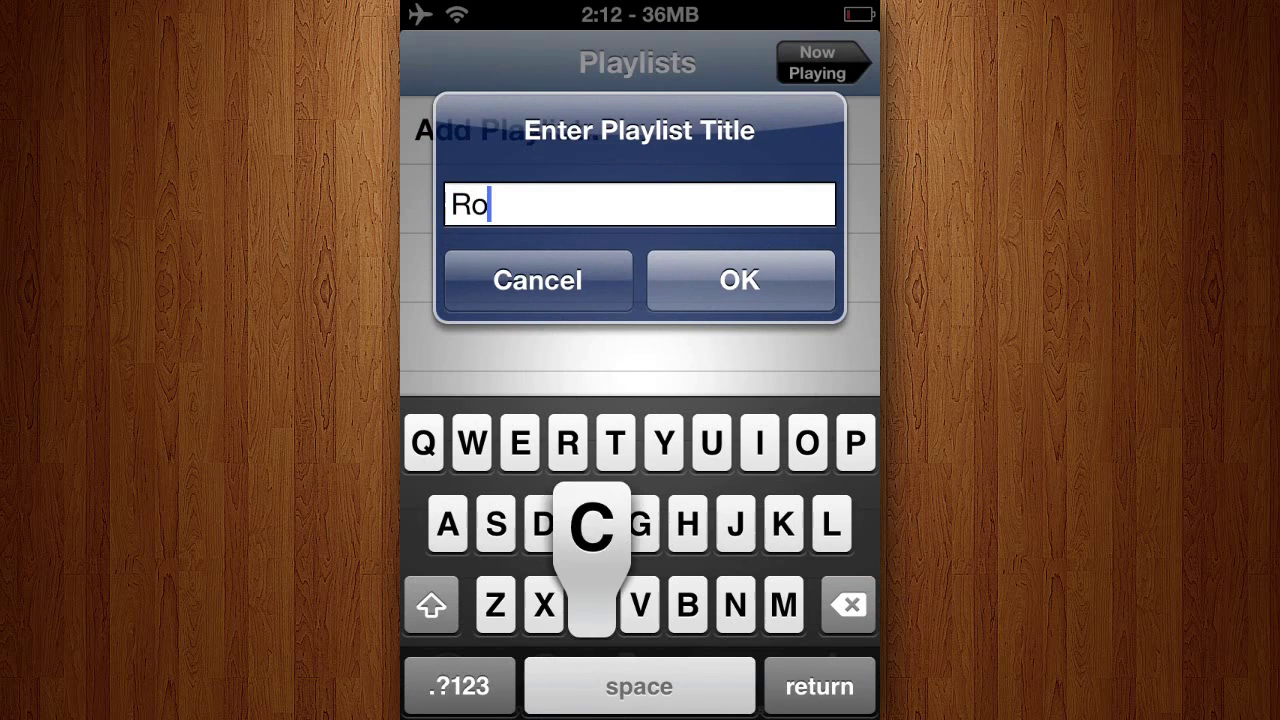
type("ck")
left_click(740, 280)
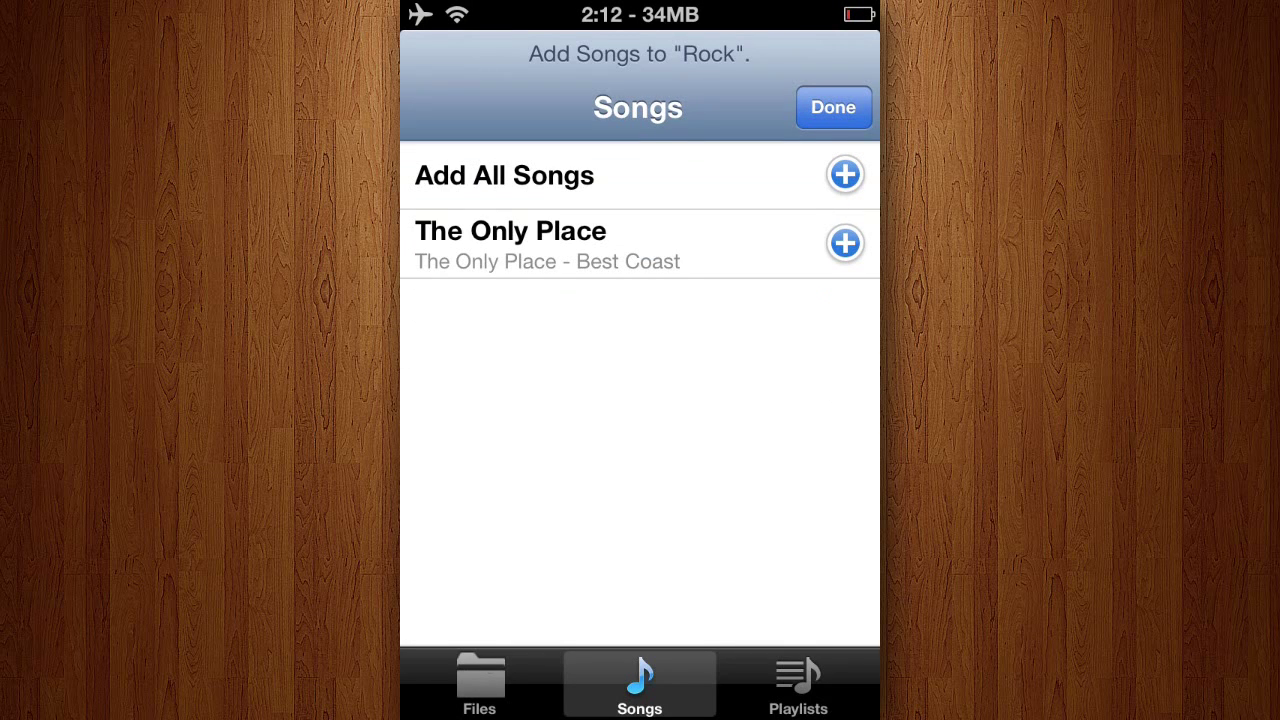
left_click(845, 243)
left_click(833, 107)
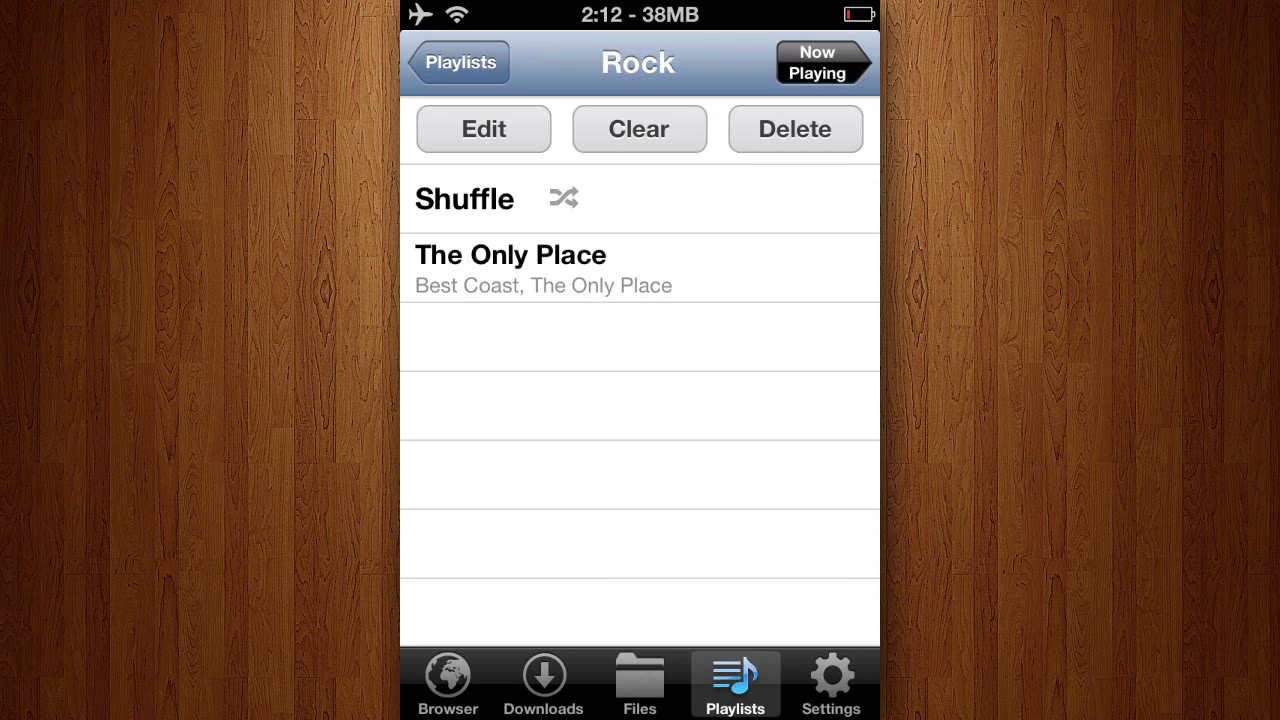
Shuffle-play the Rock playlist, skip The Only Place to about 1:37, then pause it
left_click(465, 199)
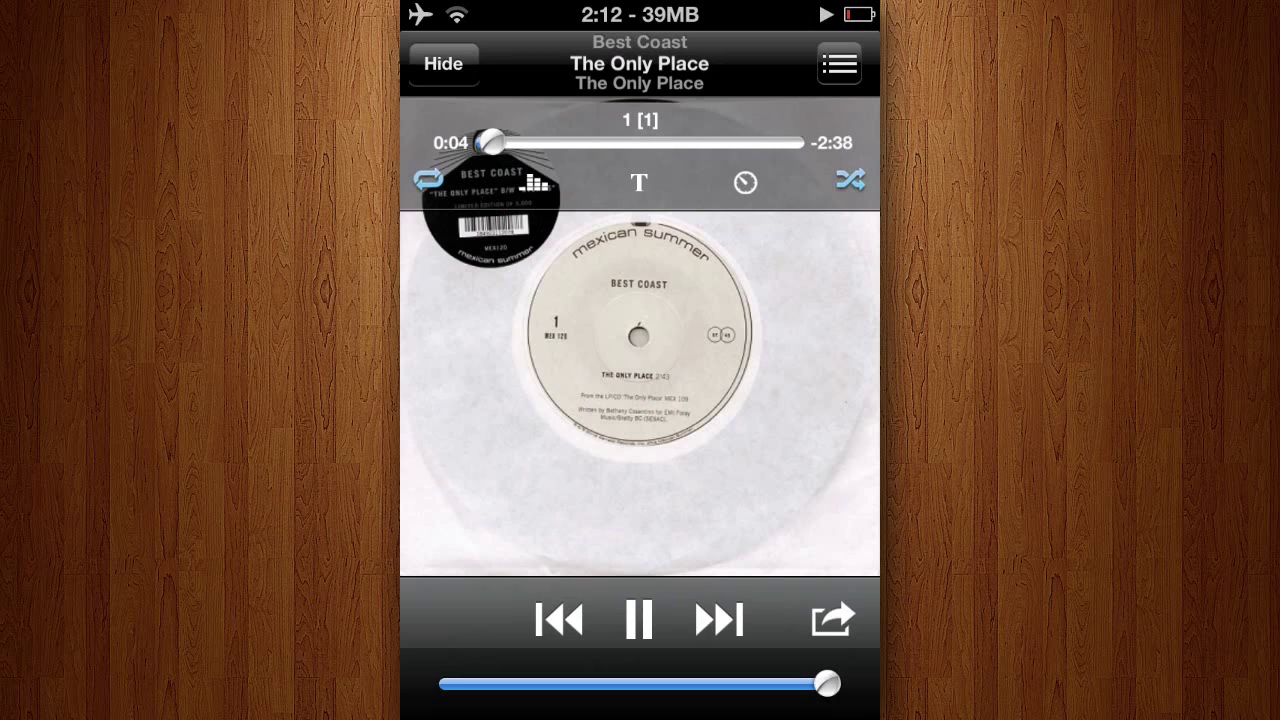
left_click_drag(494, 142, 668, 142)
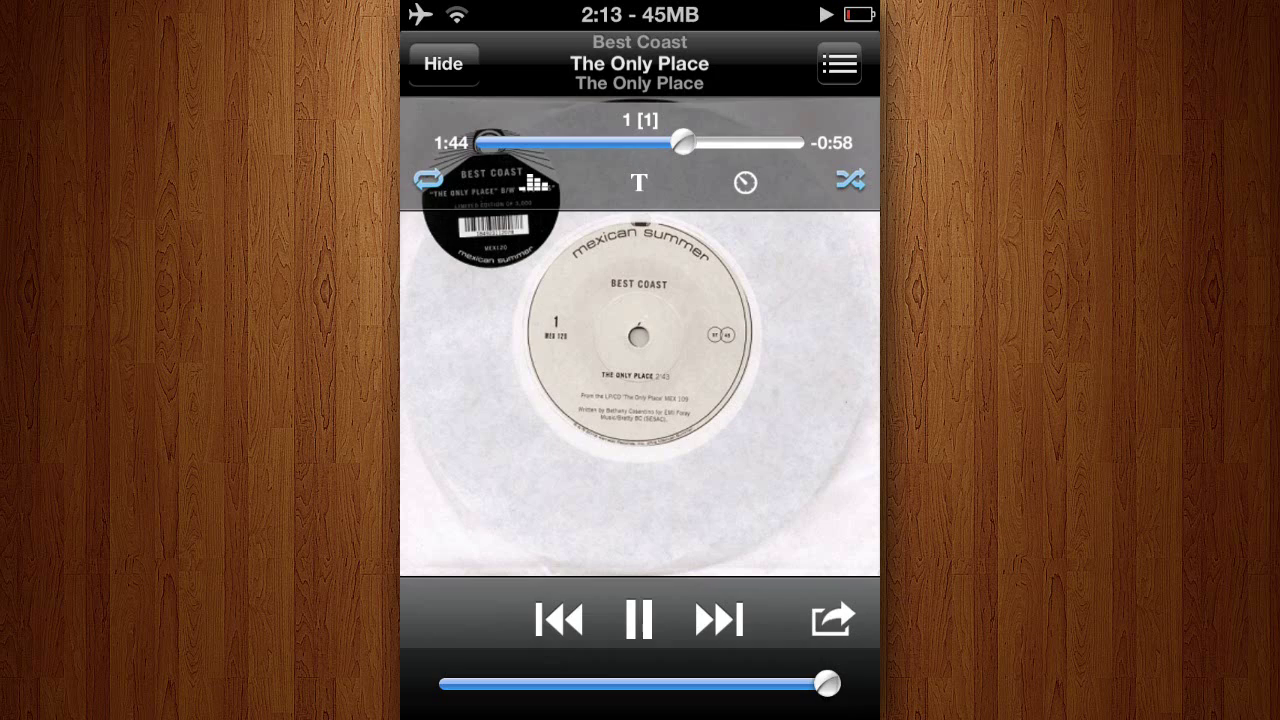
left_click(443, 63)
left_click(817, 62)
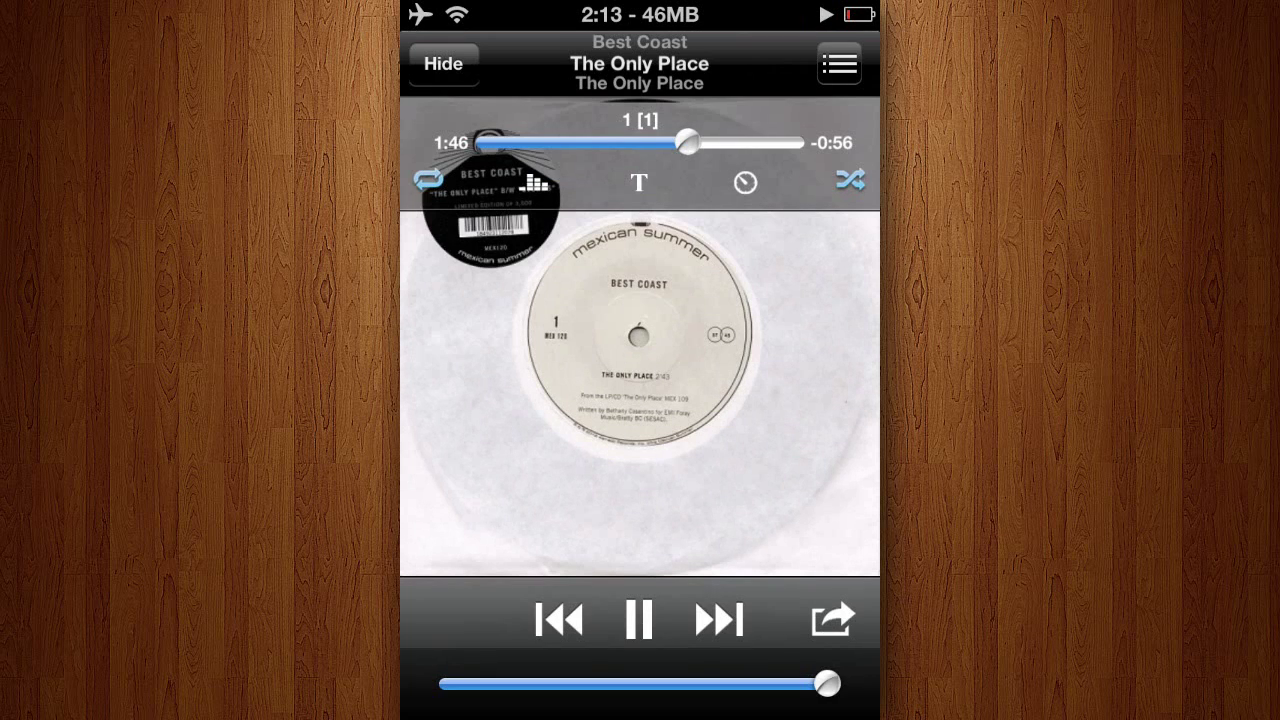
left_click(639, 619)
left_click(443, 63)
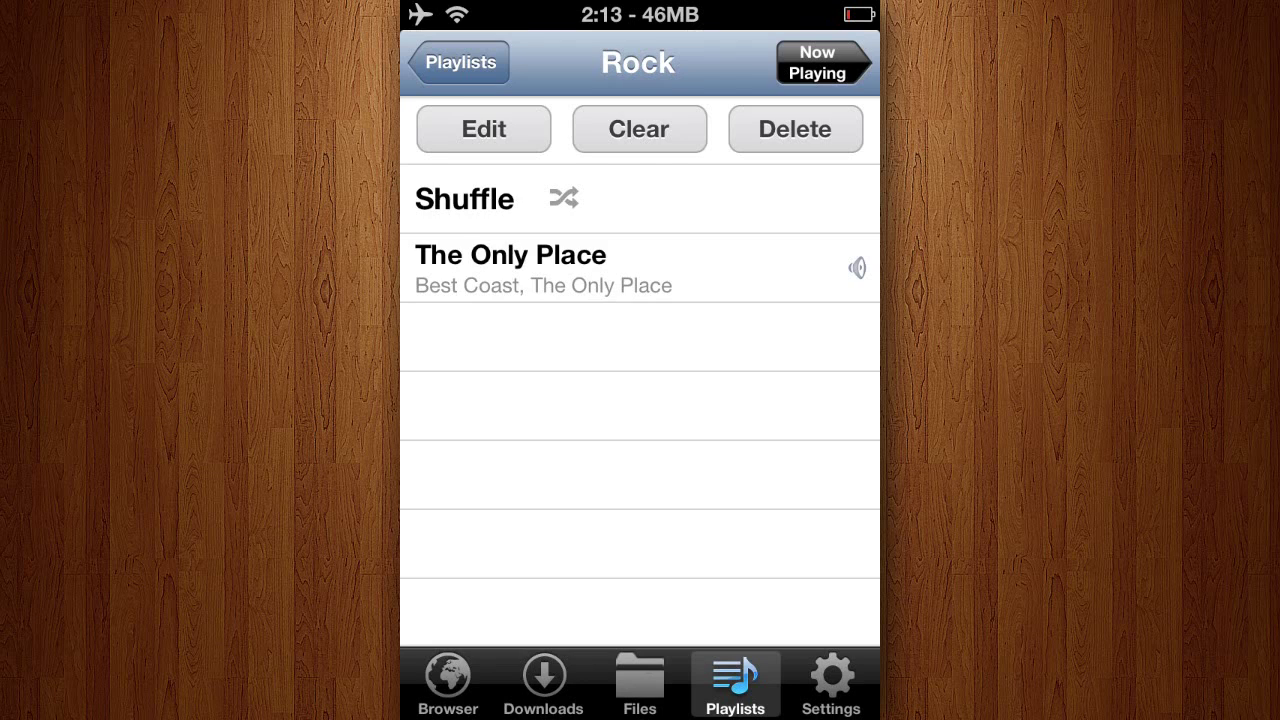
Return to the browser's Last.fm free MP3 page, zoomed out and scrolled to the top
left_click(640, 683)
left_click(543, 683)
left_click(640, 683)
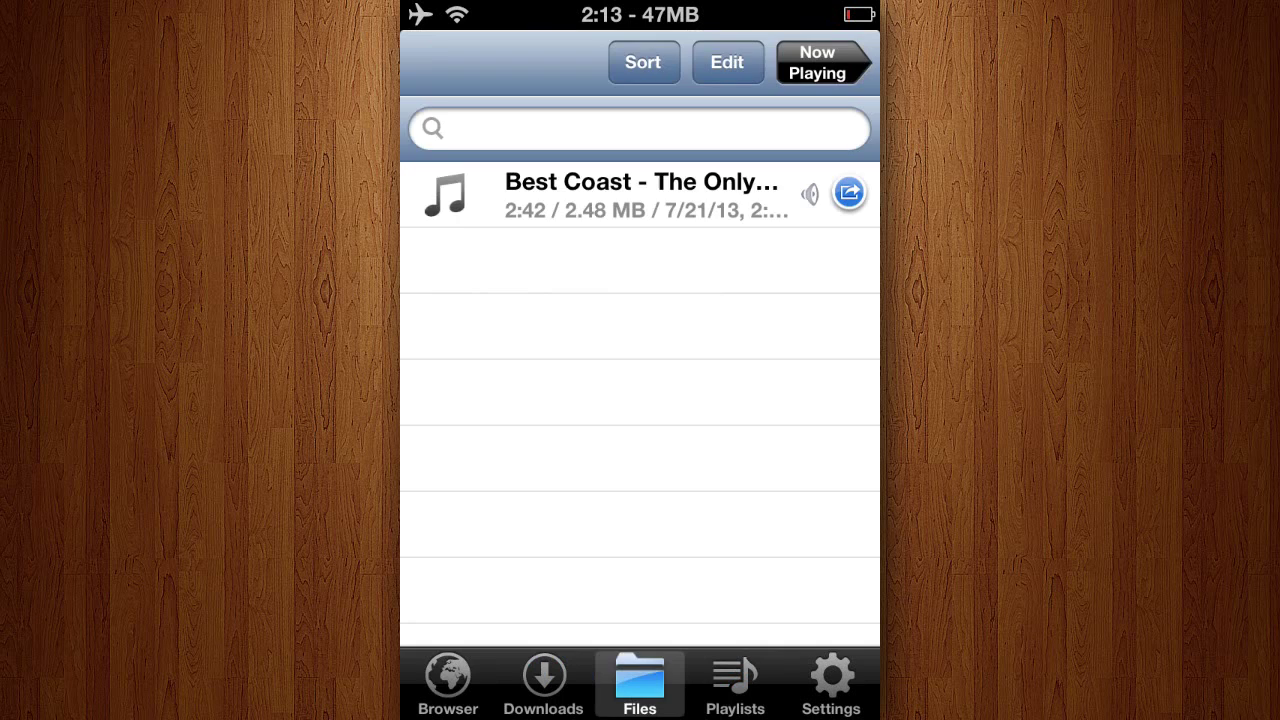
left_click(448, 683)
scroll(640, 300, "down", 3)
double_click(640, 300)
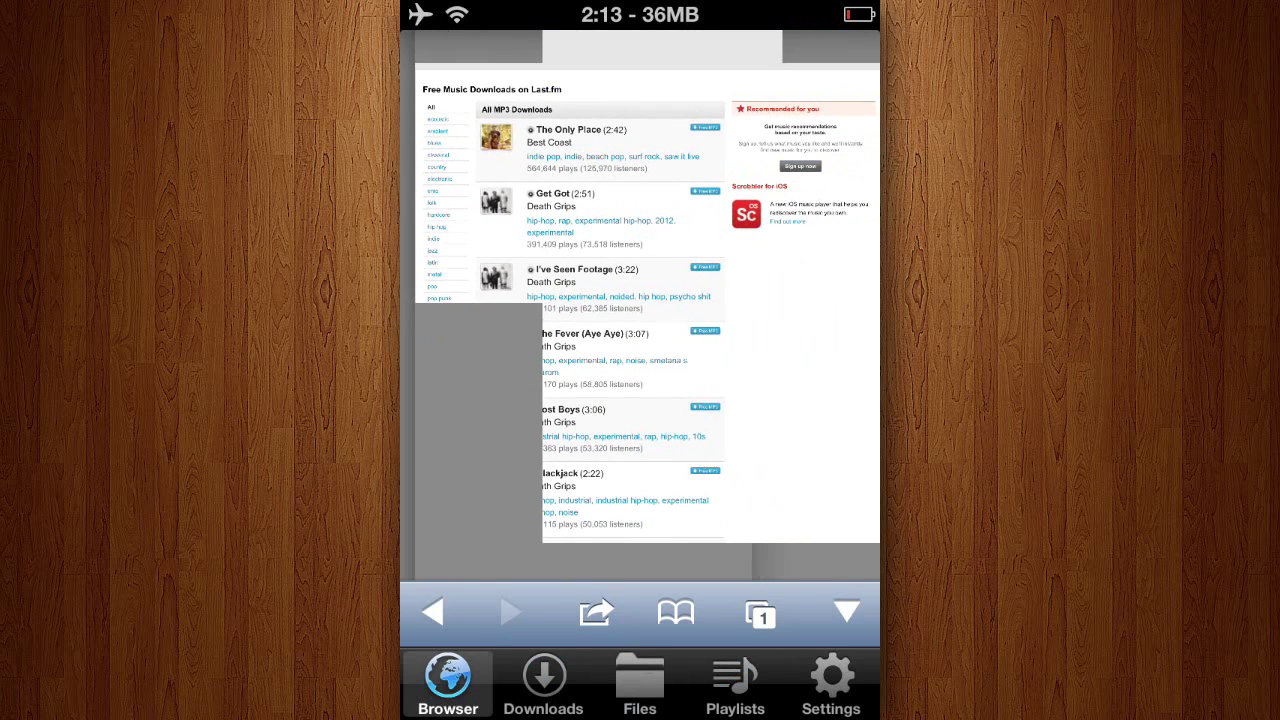
scroll(640, 300, "down", 4)
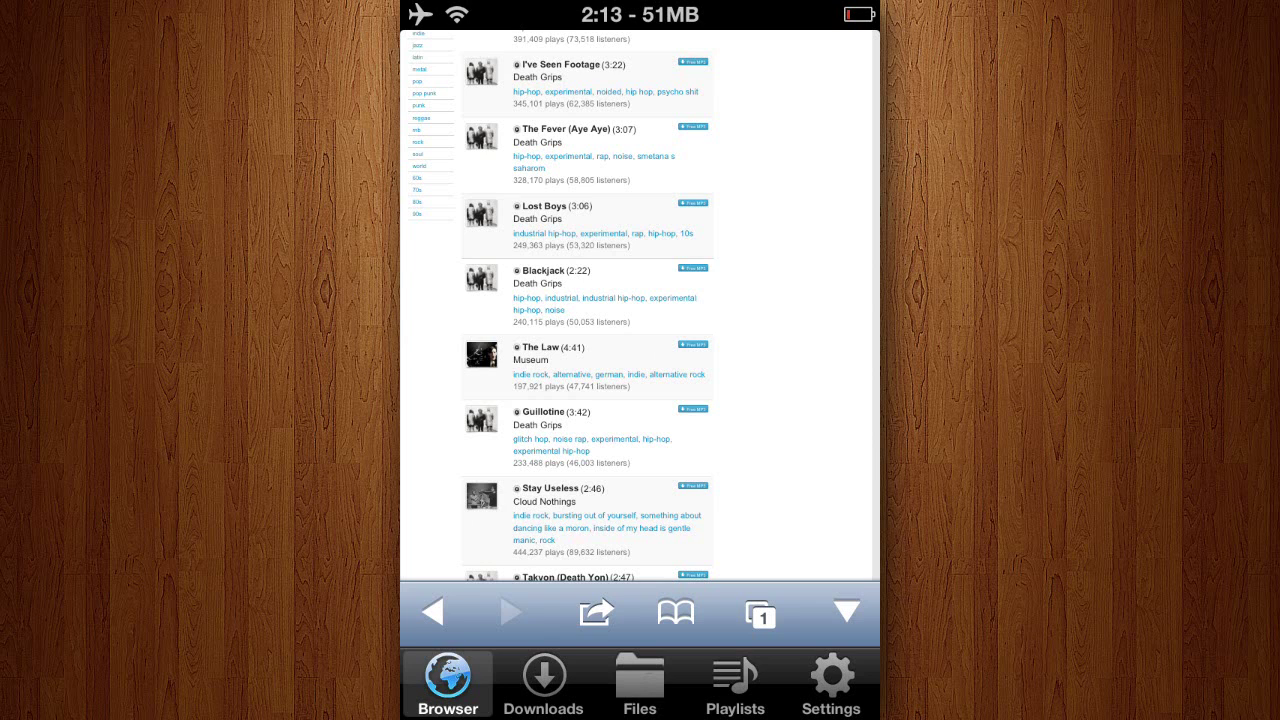
scroll(640, 306, "up", 10)
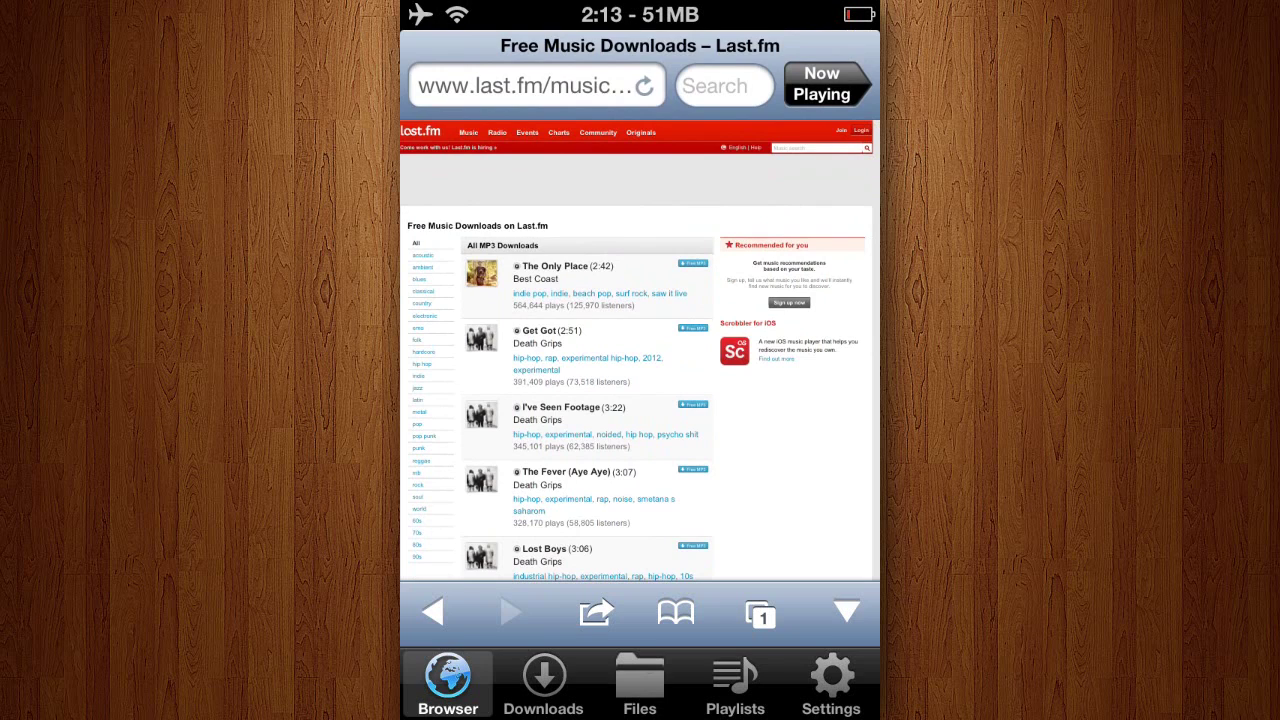